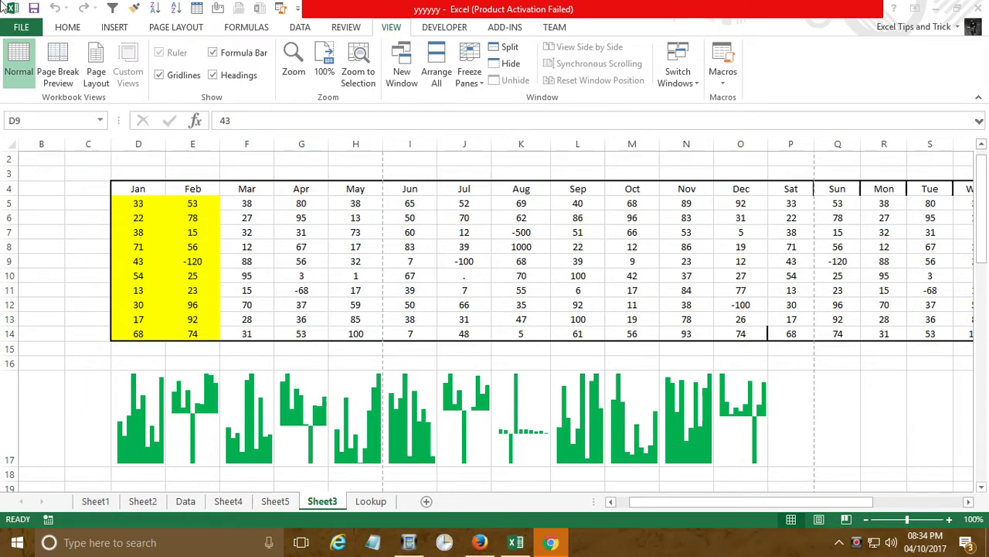
Step: Turn the speaker volume down to 4 and return to the workbook
left_click(891, 541)
left_click_drag(806, 507, 785, 506)
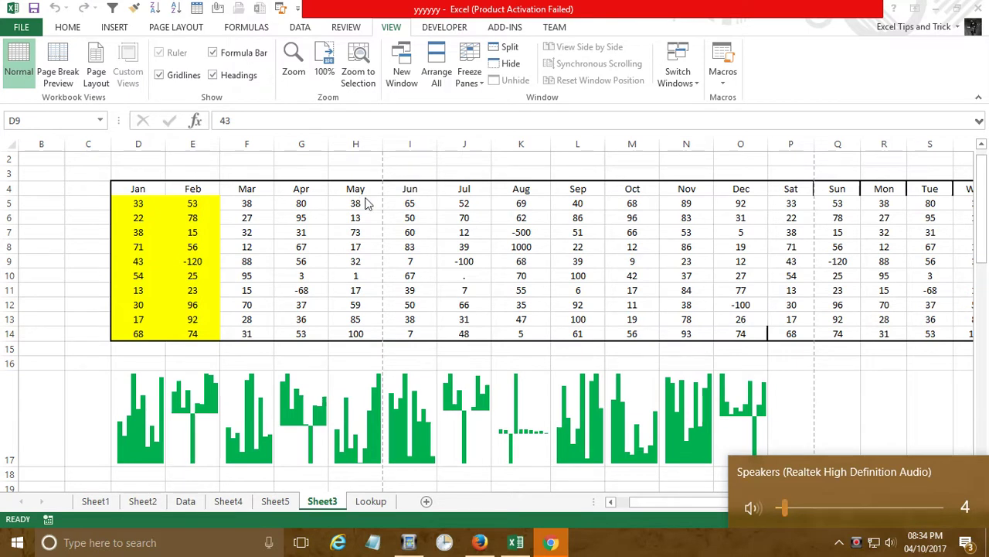
key("Escape")
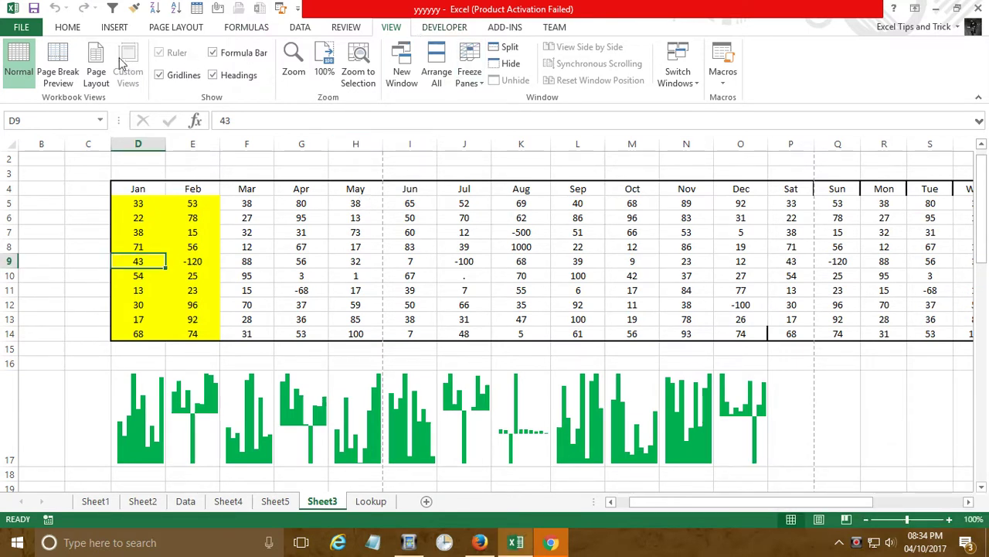
Step: Browse the ribbon tabs from Home through Team and Developer, ending on View
left_click(74, 27)
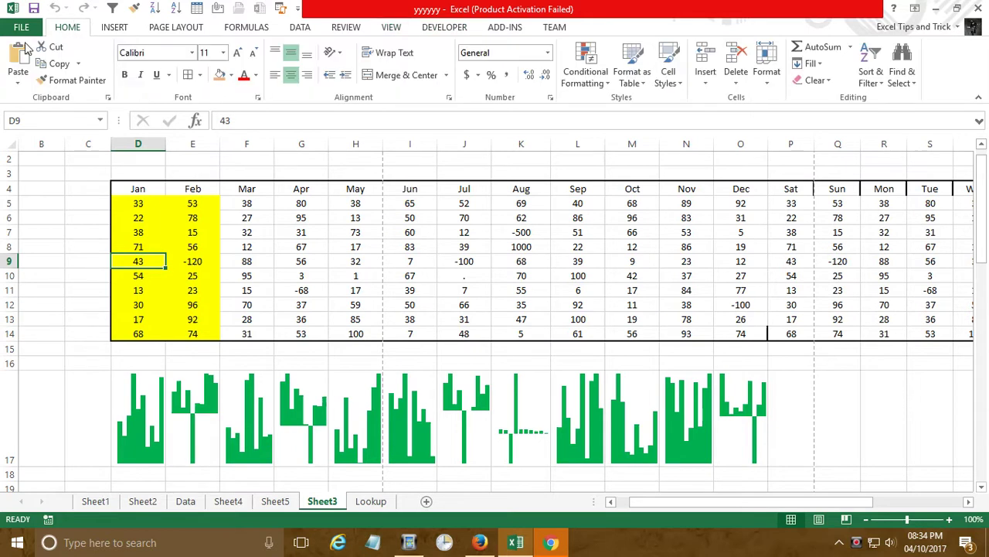
left_click(123, 31)
left_click(189, 29)
left_click(252, 30)
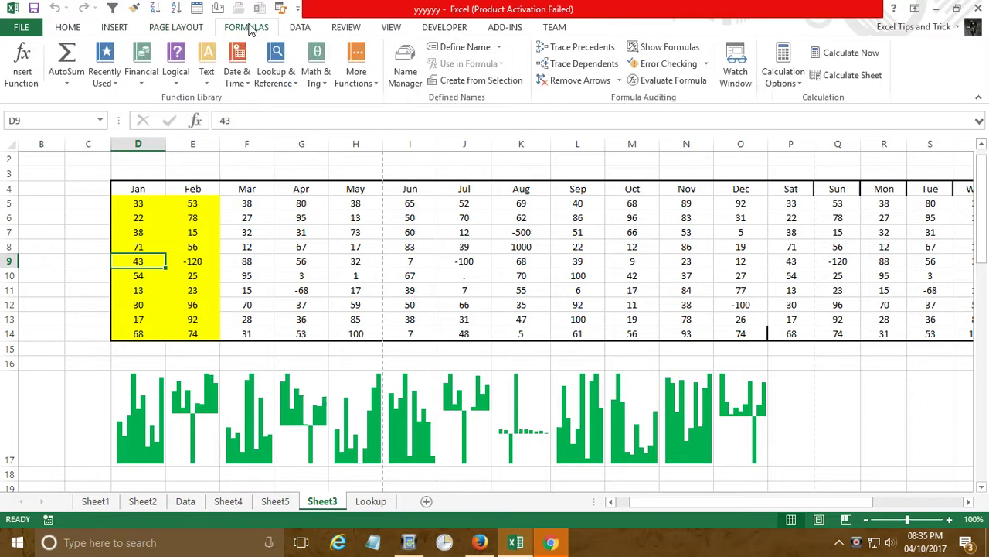
left_click(298, 29)
left_click(355, 27)
left_click(390, 27)
left_click(444, 27)
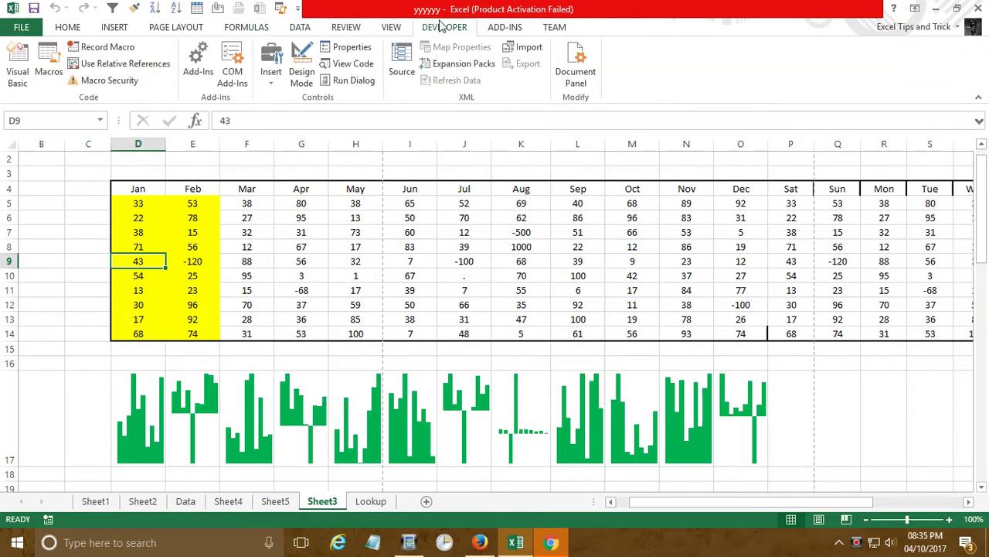
left_click(516, 28)
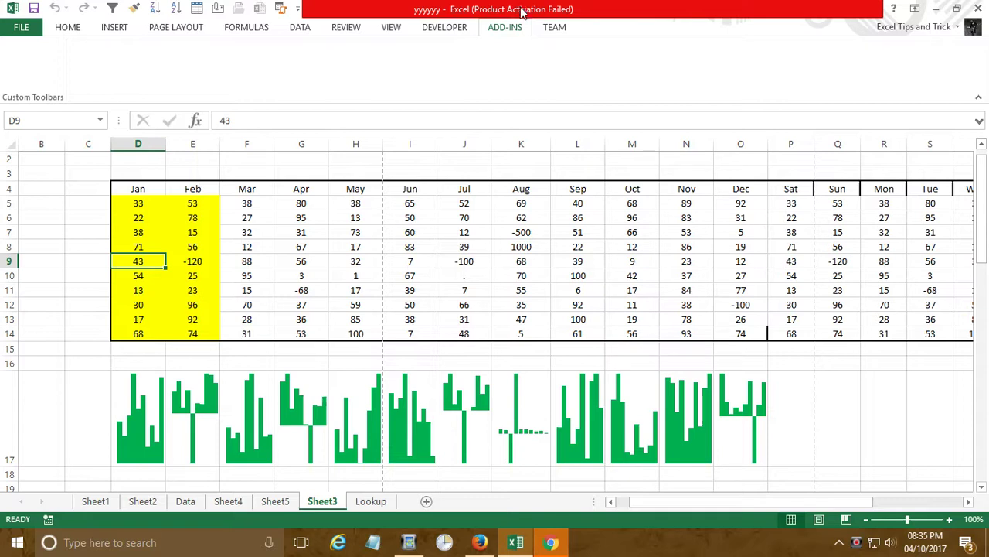
left_click(558, 29)
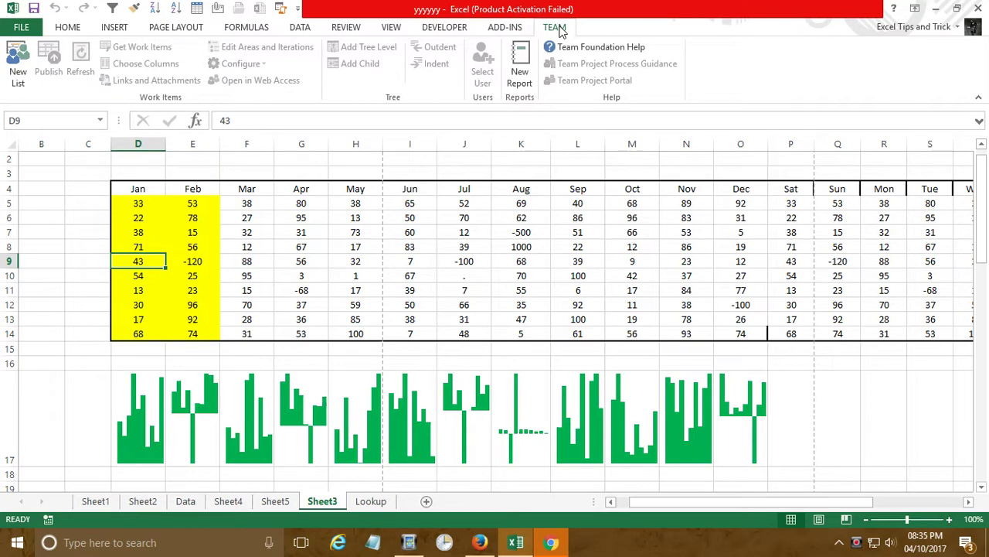
left_click(442, 29)
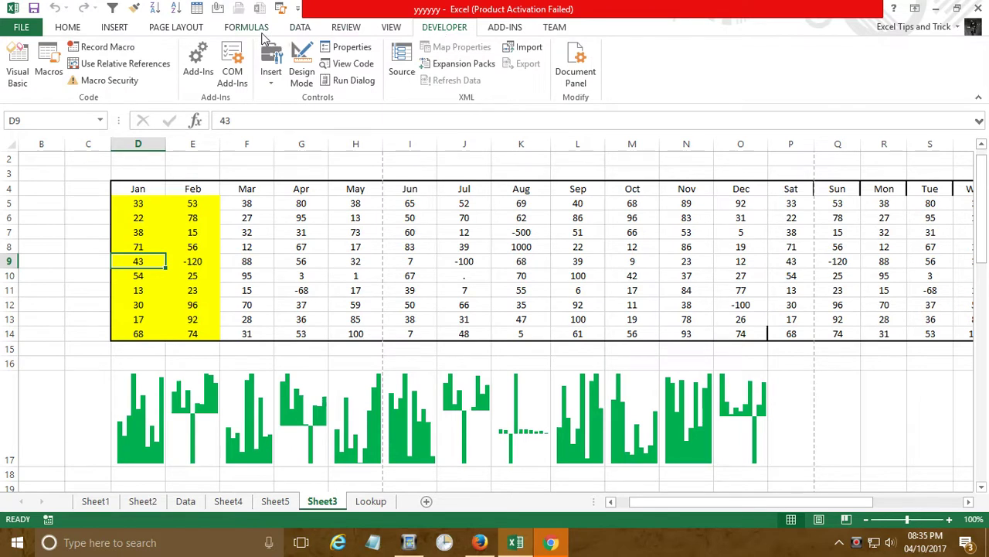
left_click(395, 30)
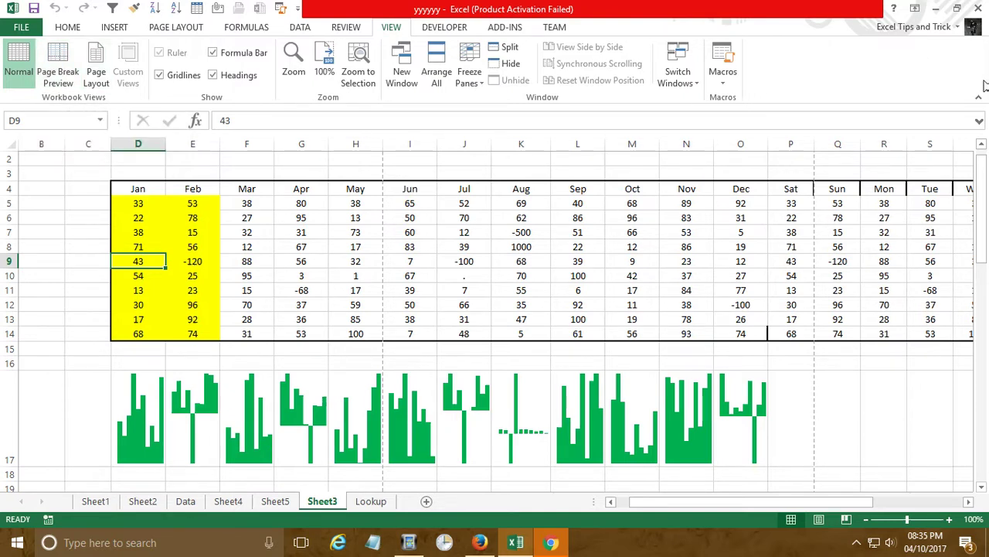
Step: Select J12, the row 3–17 block and I10, then pick E6 and Ctrl-scroll to 55% zoom
left_click(478, 307)
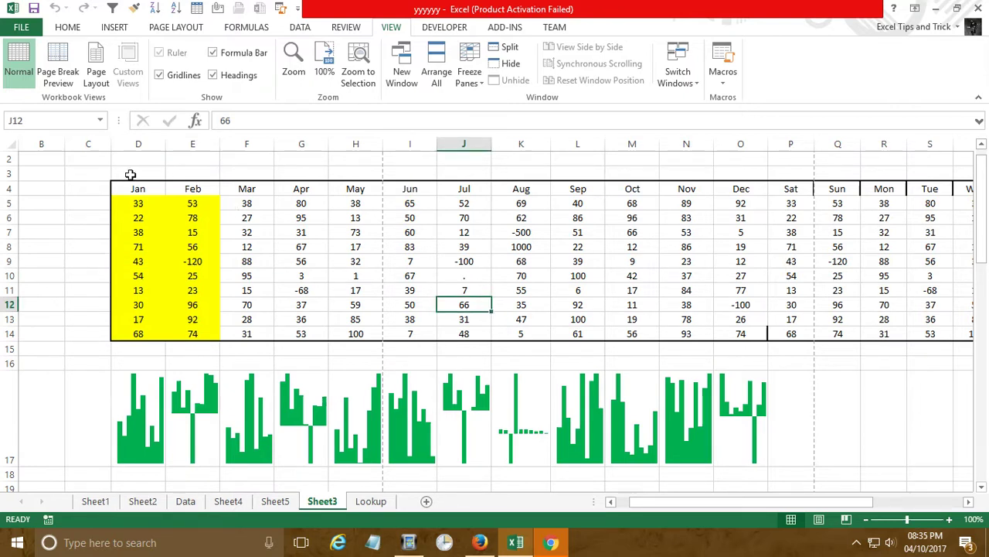
left_click_drag(131, 173, 798, 381)
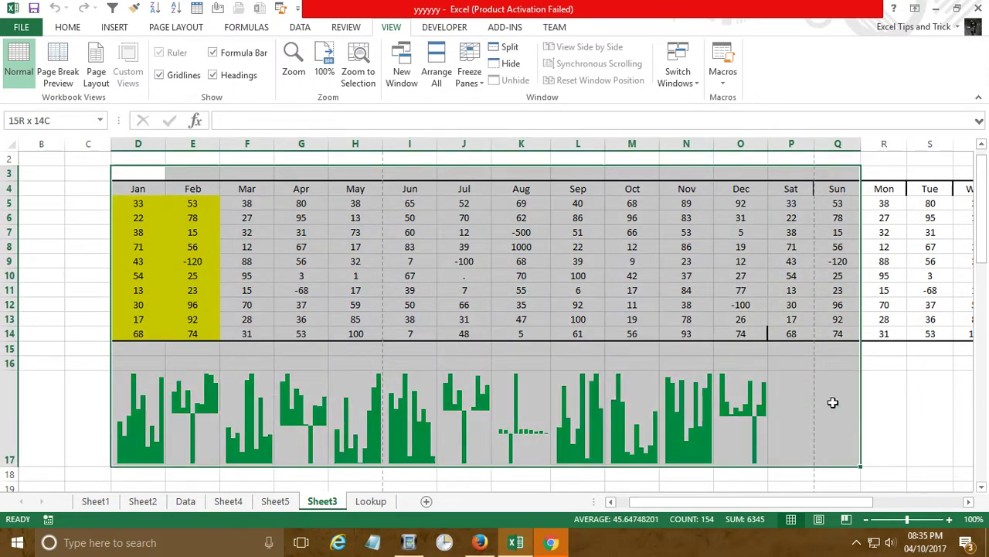
left_click(404, 279)
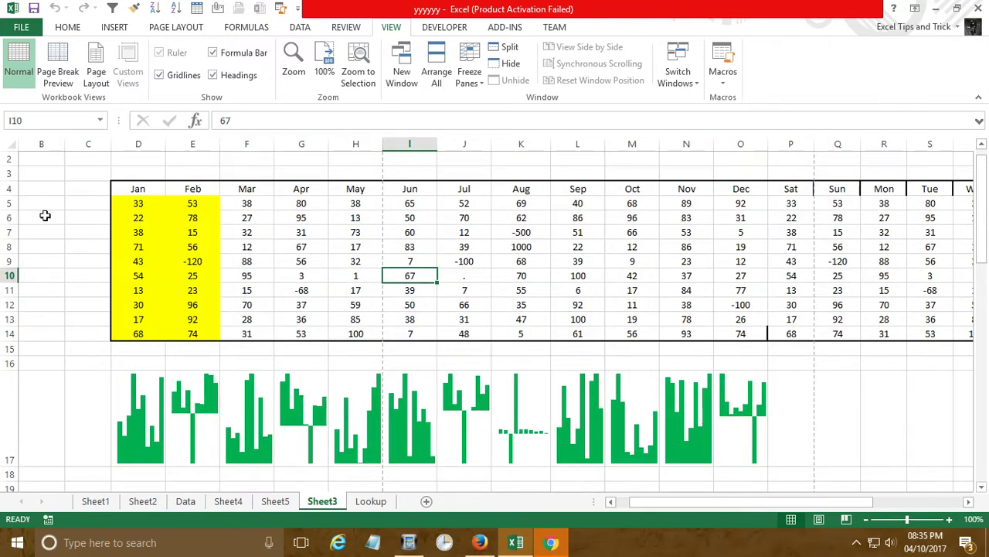
left_click(193, 218)
scroll(249, 288, "down", 3)
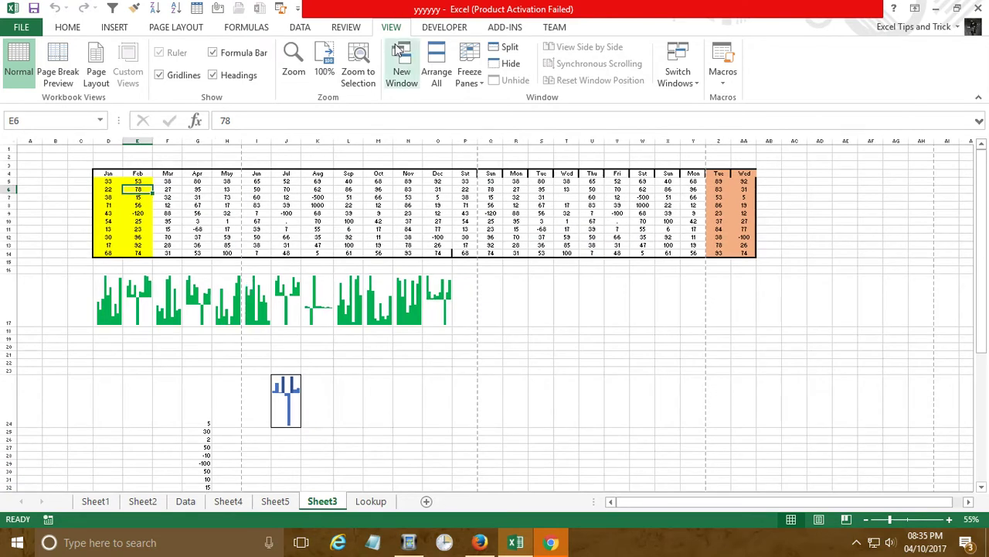
Step: Zoom in to 190% with the status-bar plus button, then back out to 60%
left_click(949, 519)
left_click(950, 520)
left_click(949, 520)
left_click(949, 520)
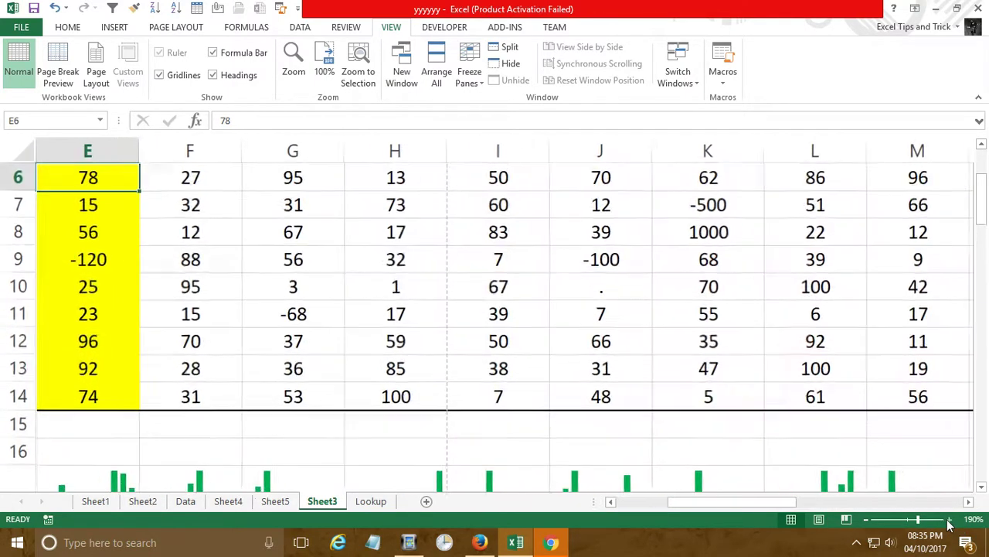
left_click(867, 519)
left_click(867, 520)
left_click(867, 519)
left_click(867, 519)
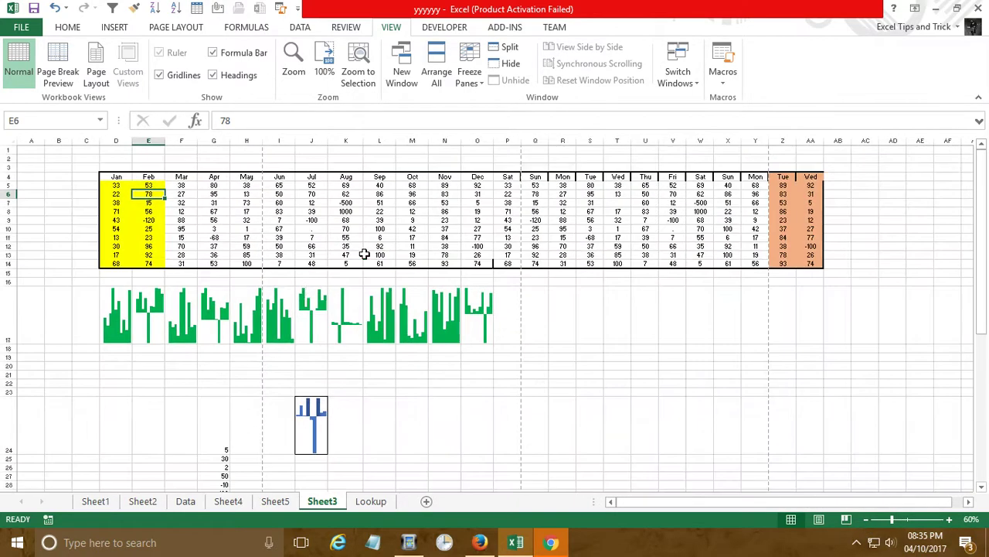
Step: Reset the sheet zoom to 100% from the View tab
left_click(76, 27)
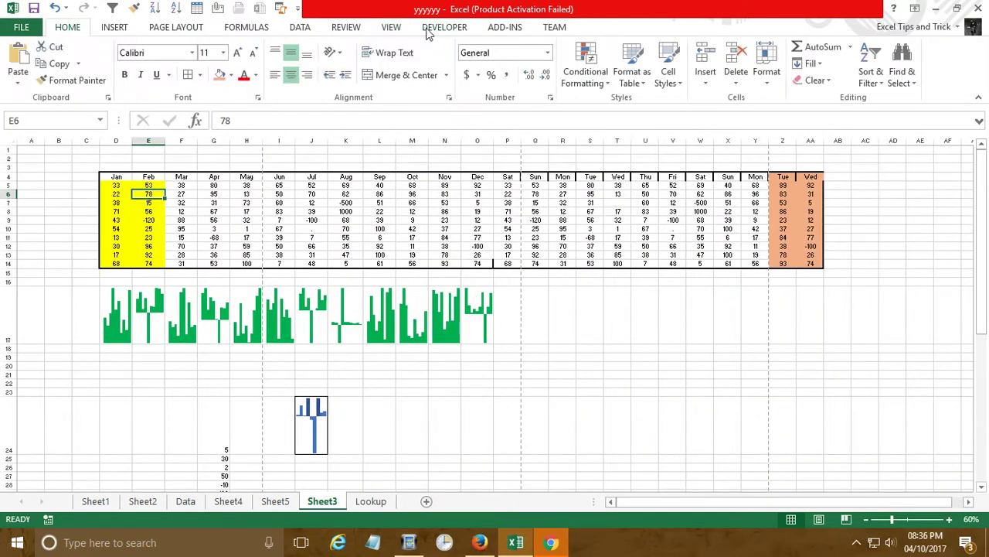
left_click(390, 34)
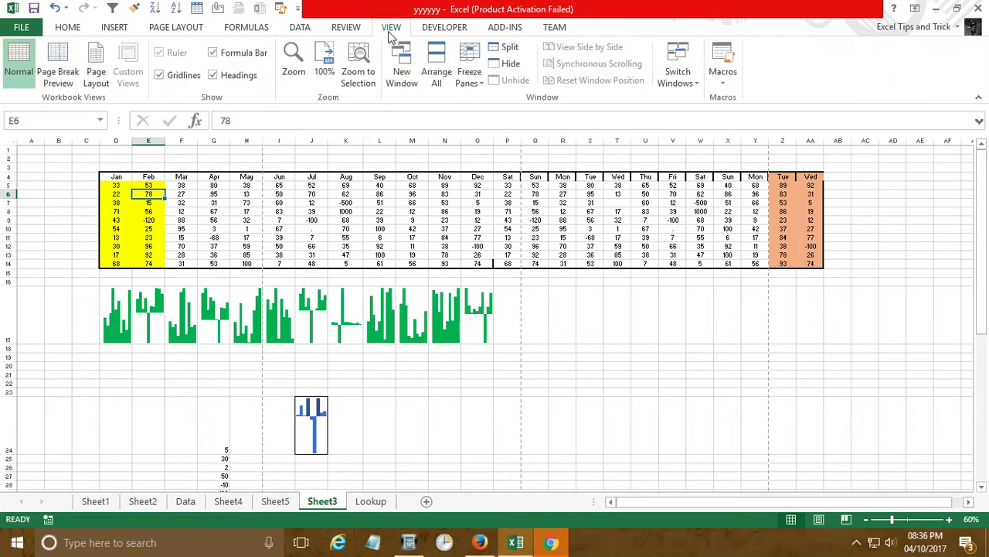
left_click(326, 60)
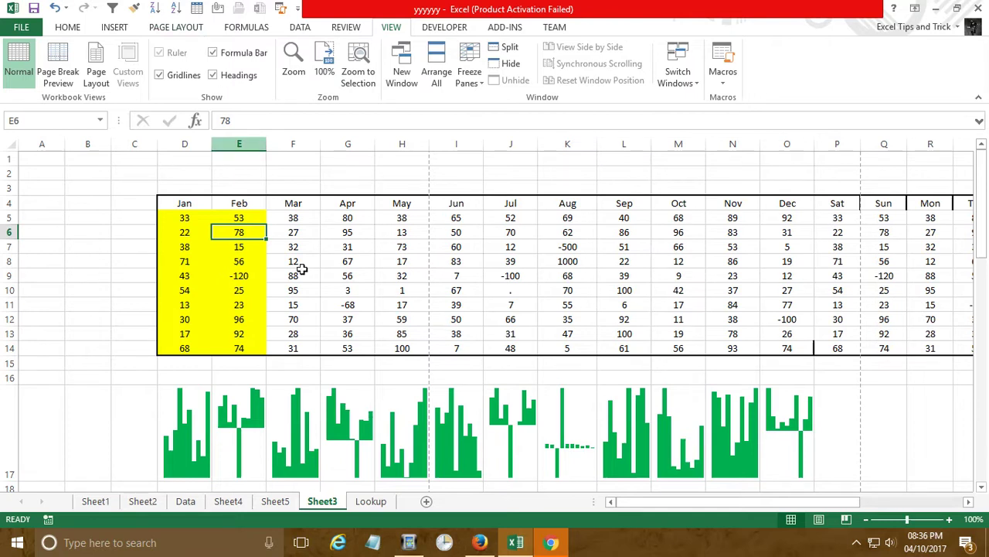
Step: Zoom in to 160%, then reset the zoom to 100%
left_click(950, 519)
left_click(950, 519)
left_click(950, 520)
left_click(950, 519)
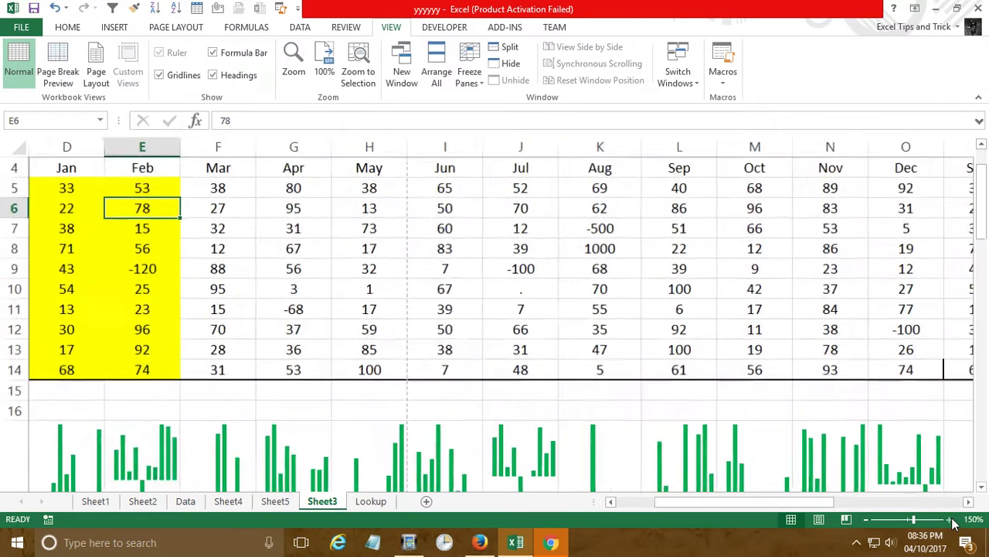
left_click(950, 519)
left_click(950, 520)
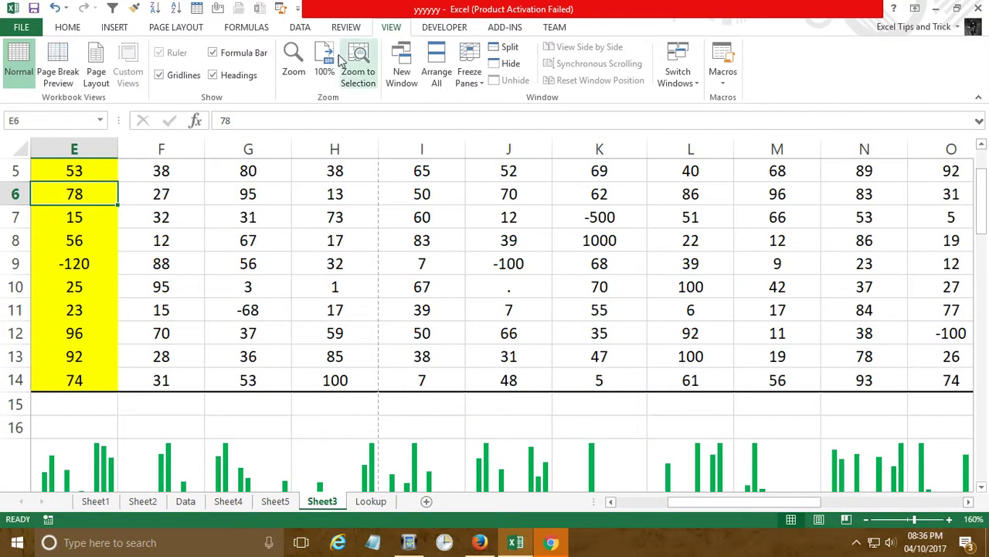
left_click(324, 71)
scroll(484, 297, "up", 2)
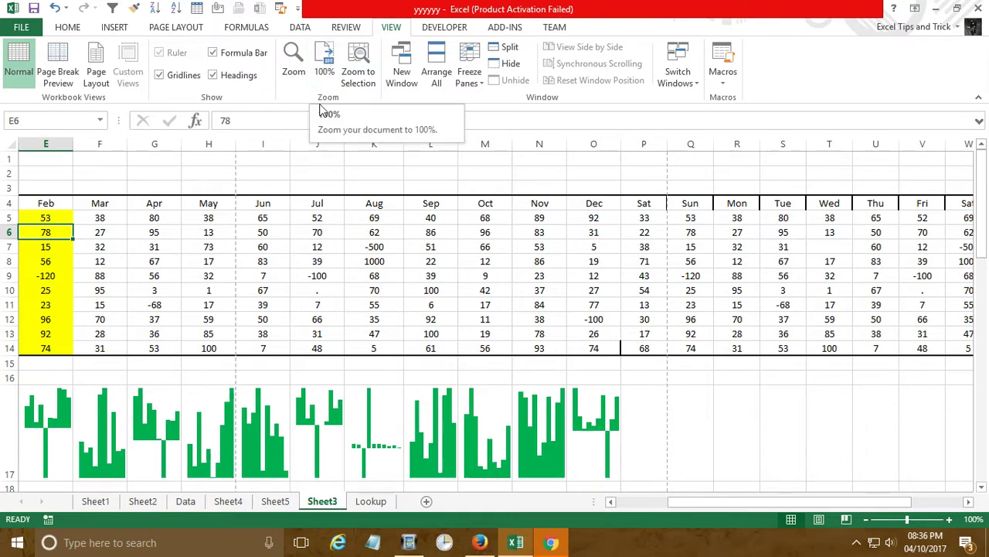
Step: Shrink the font of cell I5 (value 65) to 8 points with Decrease Font Size
left_click(262, 221)
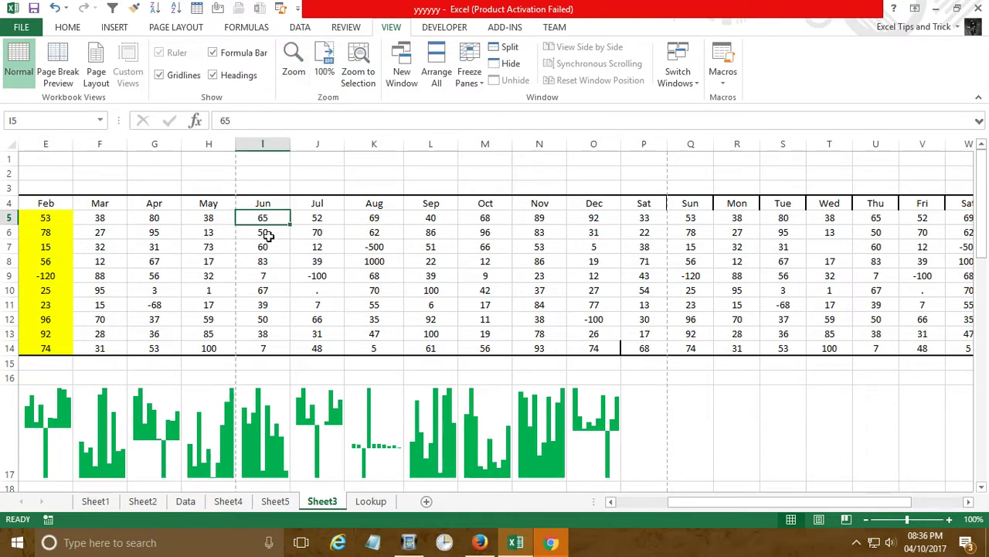
left_click(66, 28)
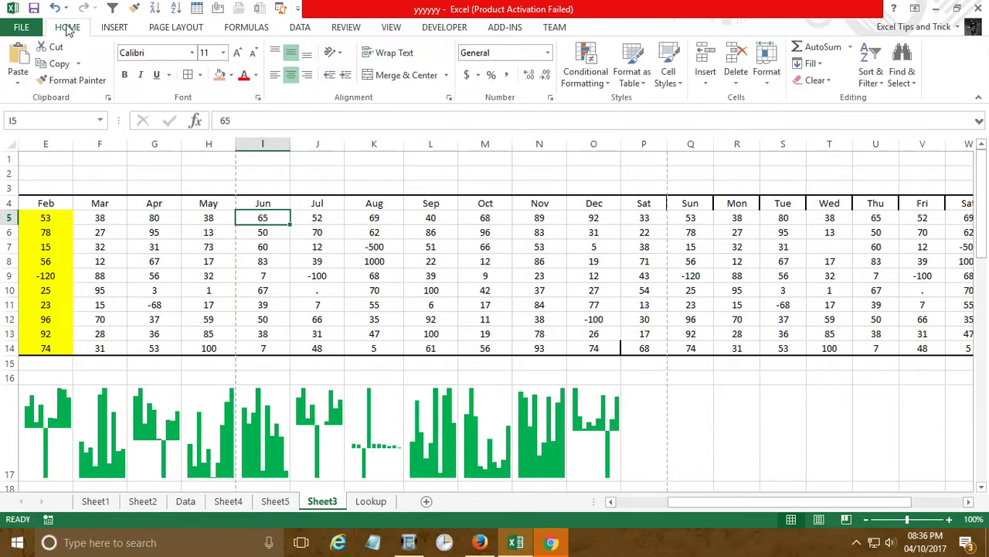
left_click(252, 52)
left_click(254, 53)
left_click(254, 53)
left_click(203, 54)
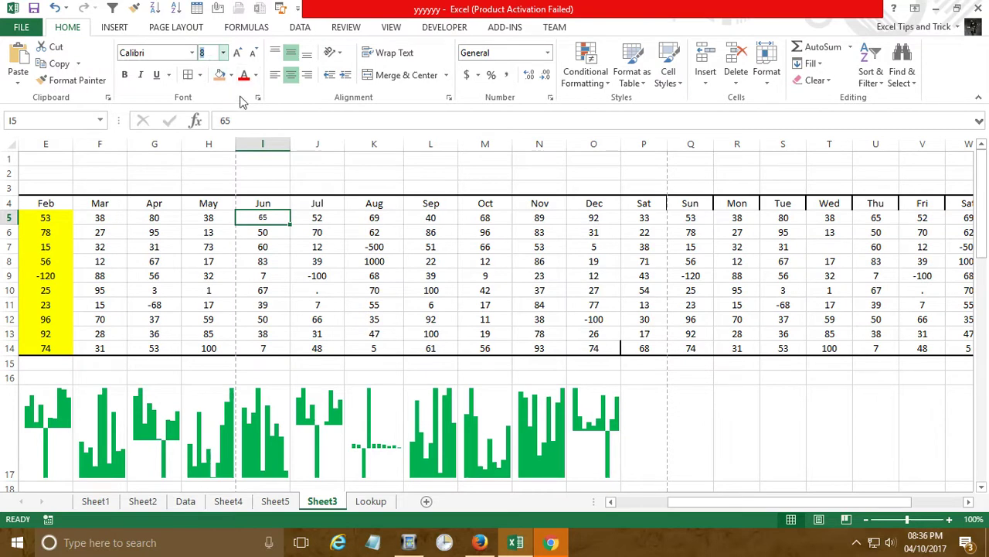
left_click(391, 27)
Step: Select H5:N9, zoom to 200% through the Zoom dialog, then reset to 100%
left_click_drag(191, 224, 541, 276)
left_click(295, 65)
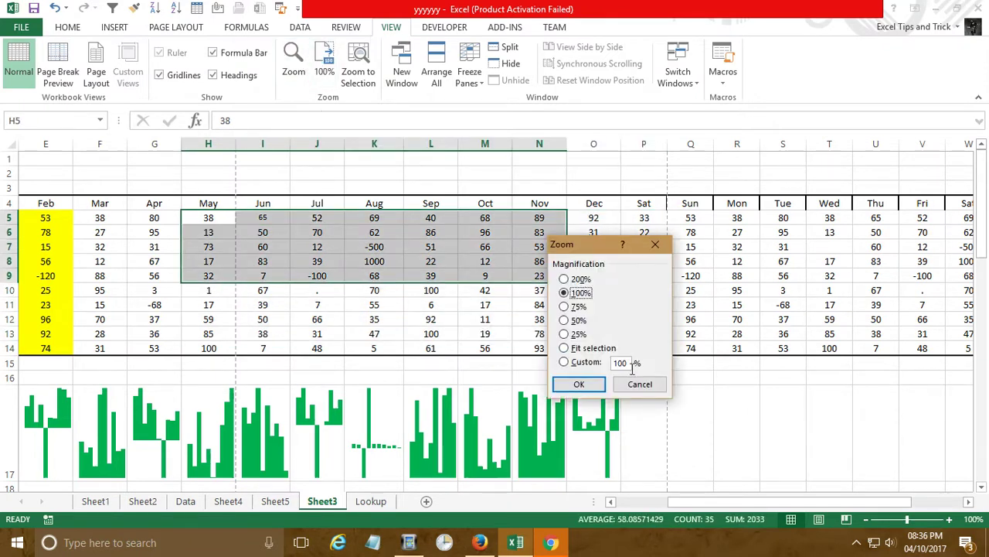
left_click(565, 279)
left_click(580, 384)
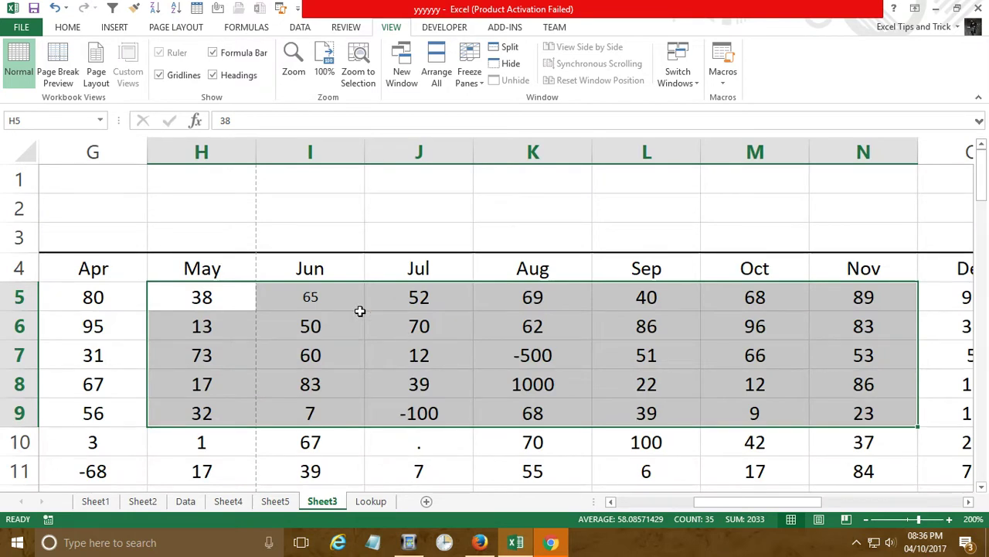
left_click(323, 73)
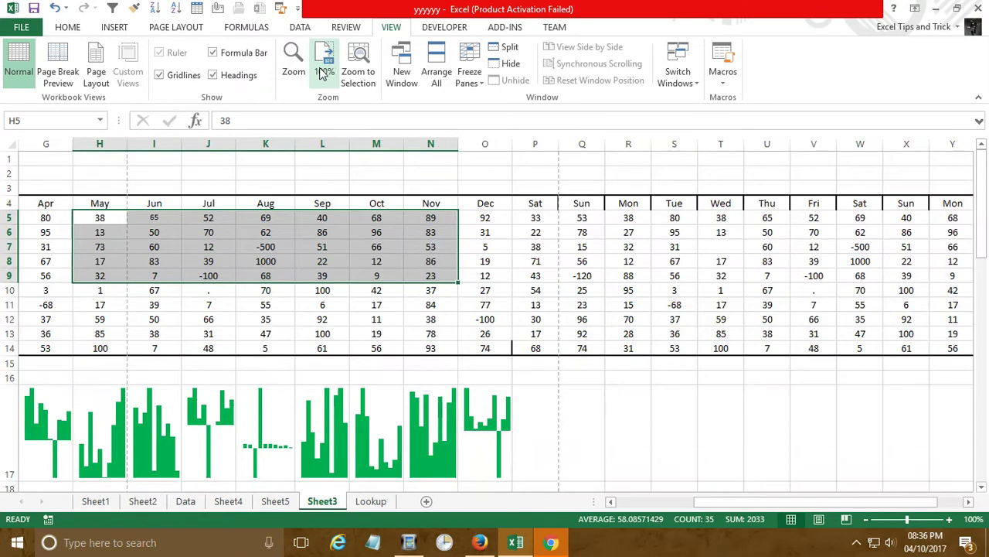
Step: Set the magnification to 50% in the Zoom dialog
left_click(302, 63)
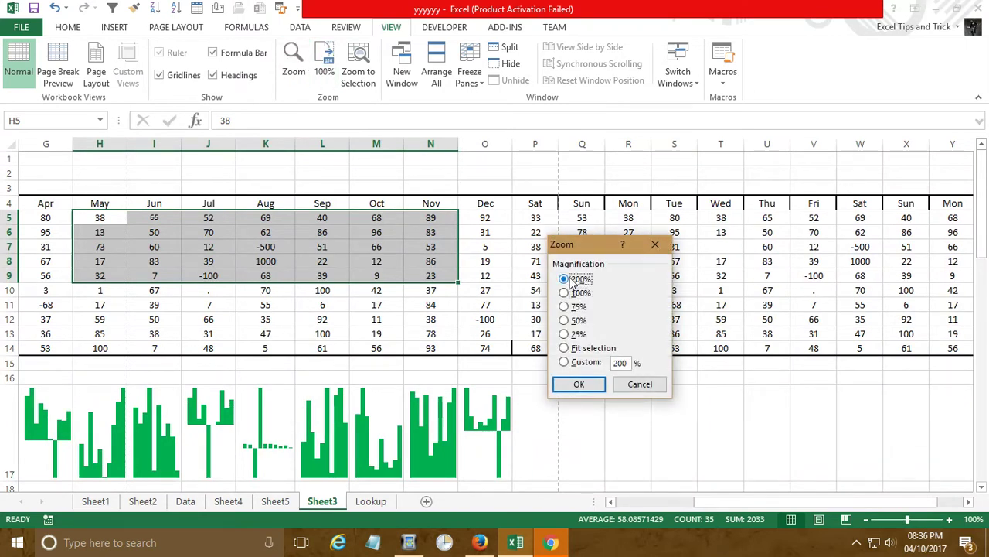
left_click(564, 306)
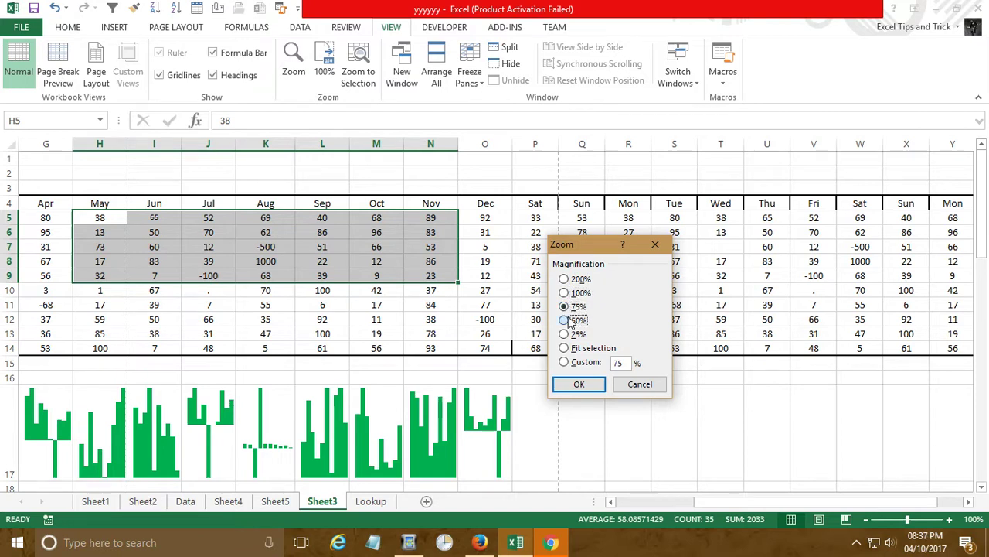
double_click(565, 319)
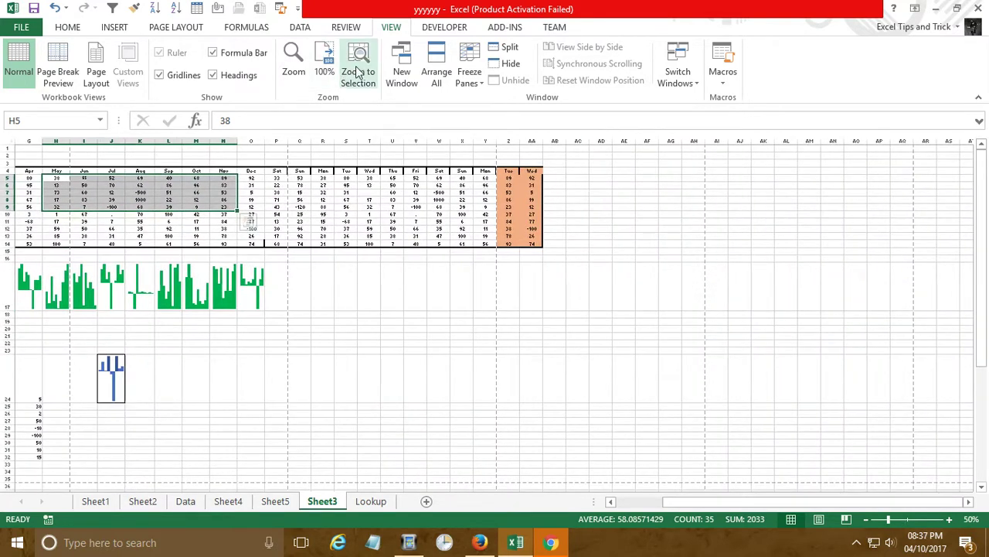
Step: Zoom to the H5:N9 selection, then set a custom 107% zoom and select P9
left_click(357, 61)
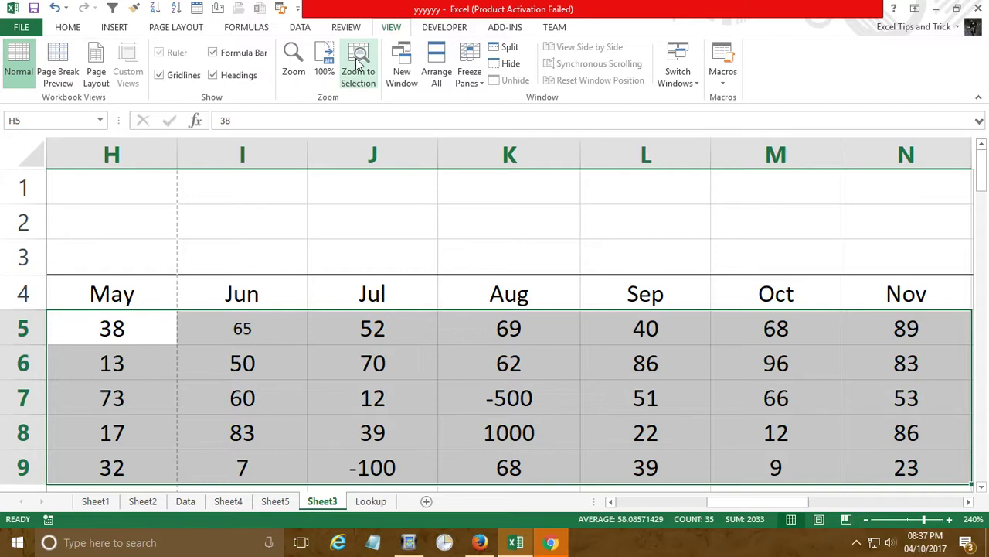
left_click(293, 62)
left_click_drag(627, 363, 574, 366)
type("107")
key("Return")
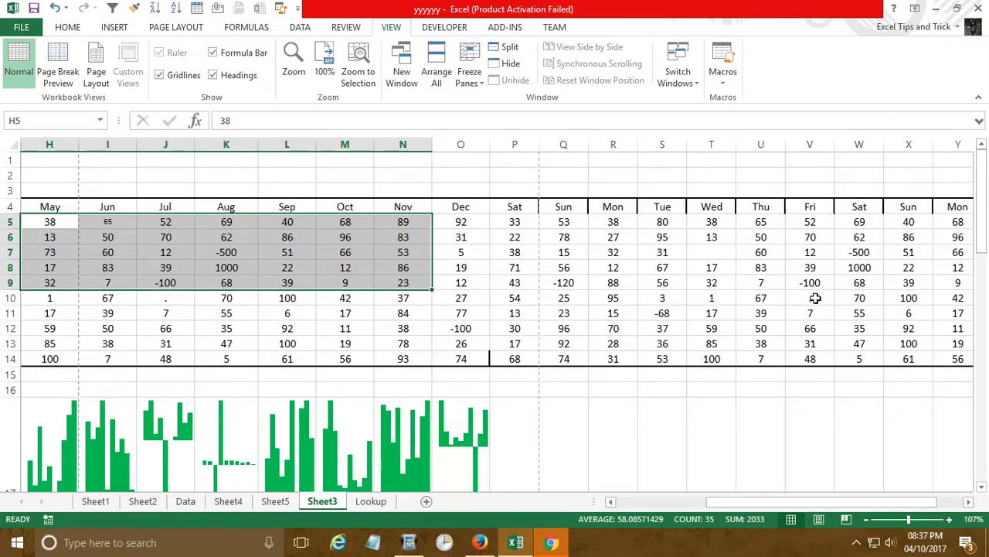
left_click(502, 290)
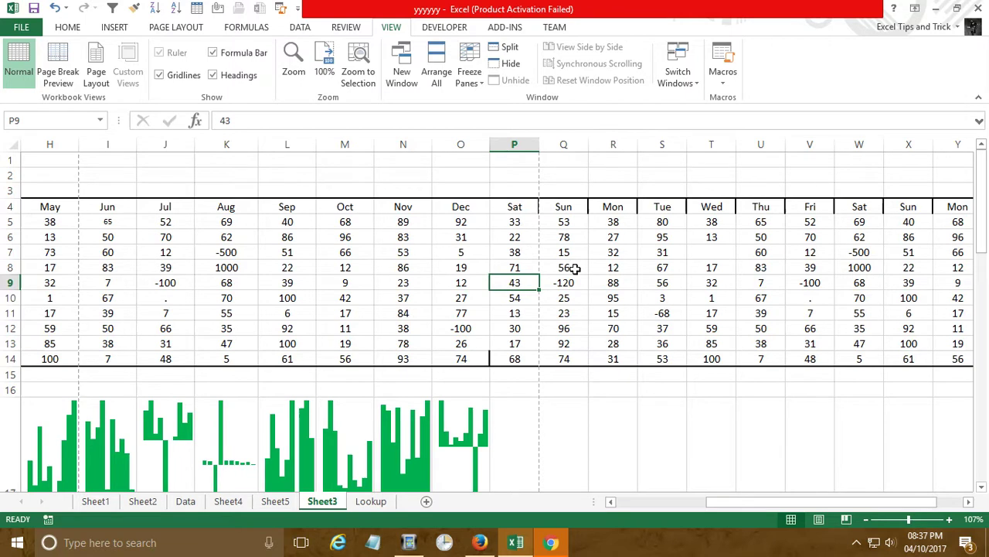
Step: Step the zoom up several times with the status-bar plus, then two steps back down
left_click(865, 520)
left_click(949, 519)
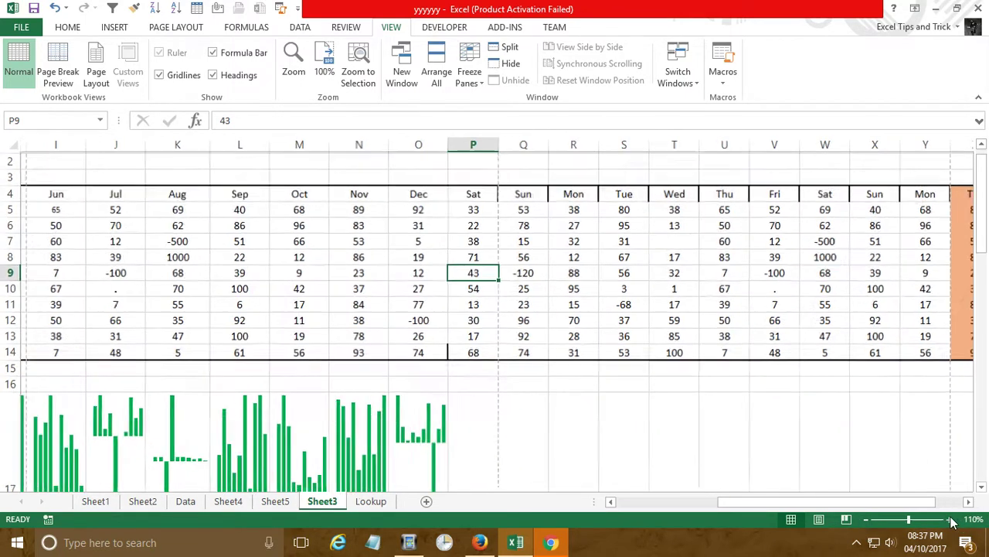
left_click(949, 519)
left_click(949, 520)
left_click(949, 520)
left_click(950, 519)
left_click(865, 520)
left_click(865, 519)
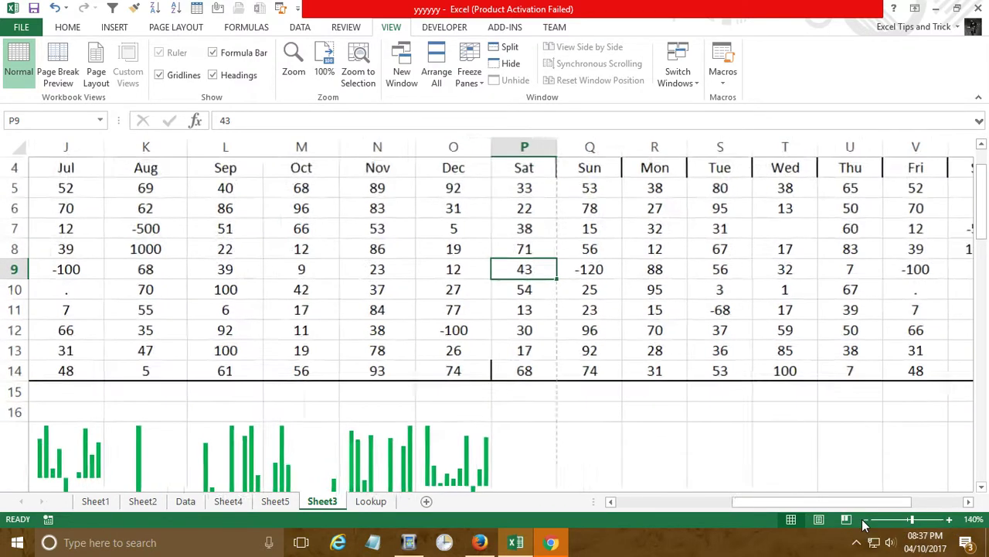
left_click(865, 519)
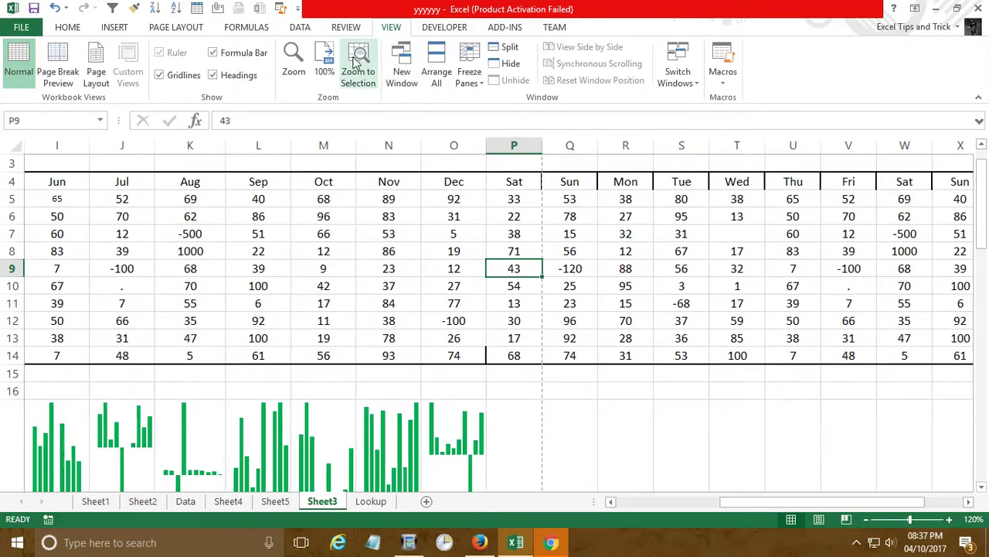
Step: Set a custom 109% zoom in the Zoom dialog and scroll back toward column A
left_click(306, 66)
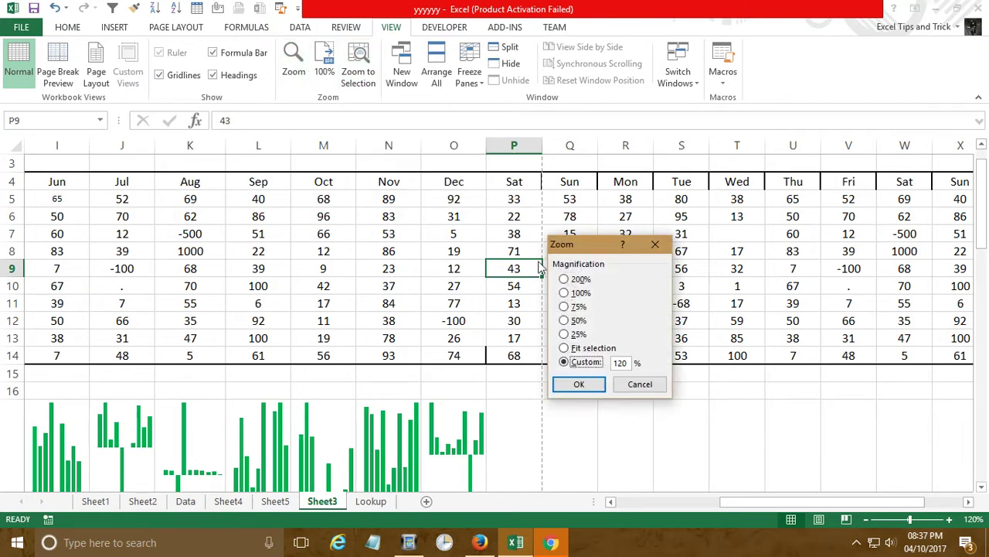
double_click(623, 363)
type("1")
type("09")
key("Return")
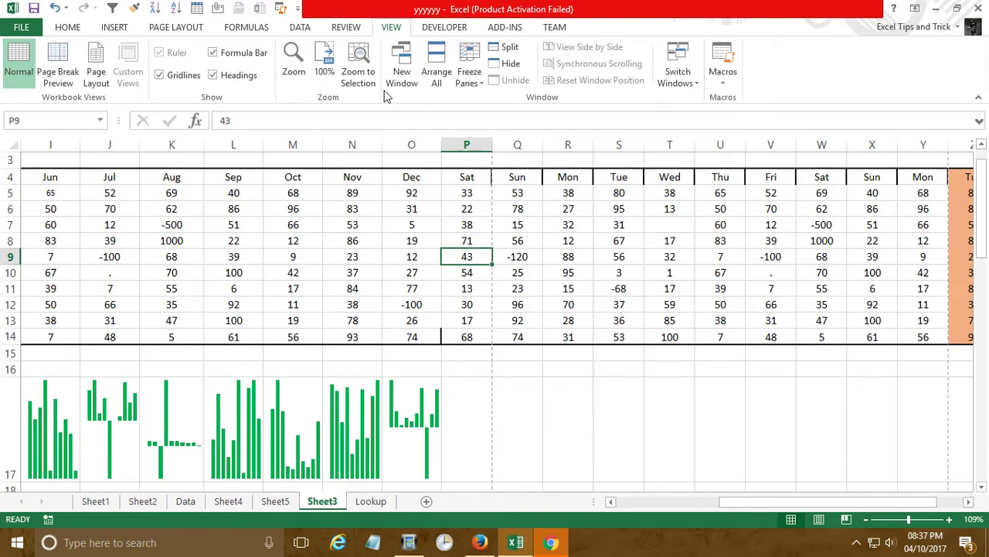
scroll(352, 263, "up", 1)
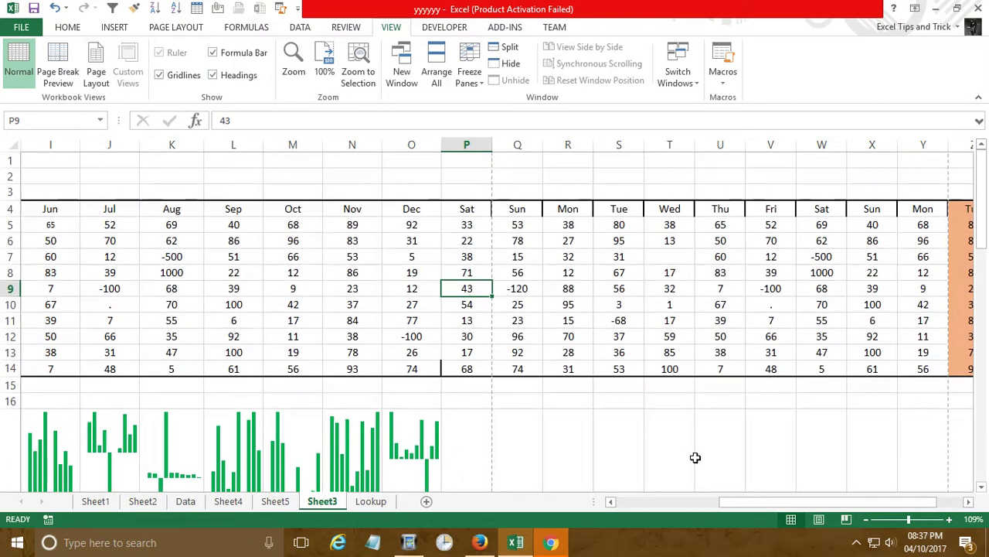
left_click_drag(740, 501, 625, 502)
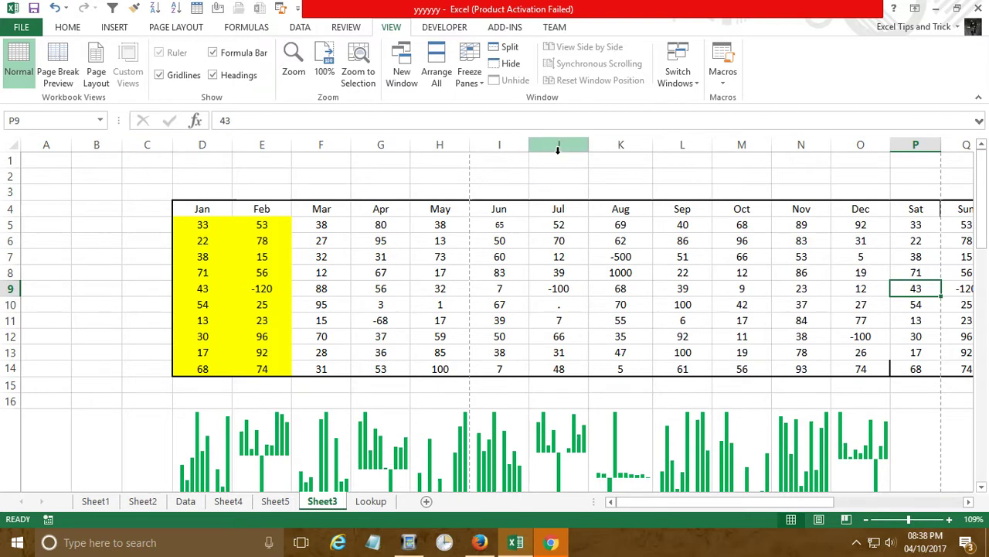
left_click(211, 77)
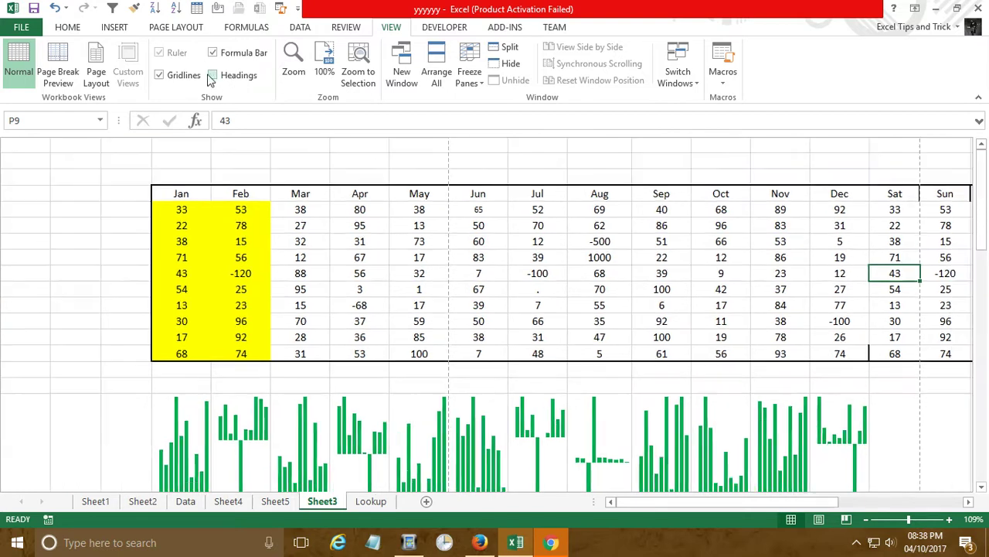
left_click(212, 75)
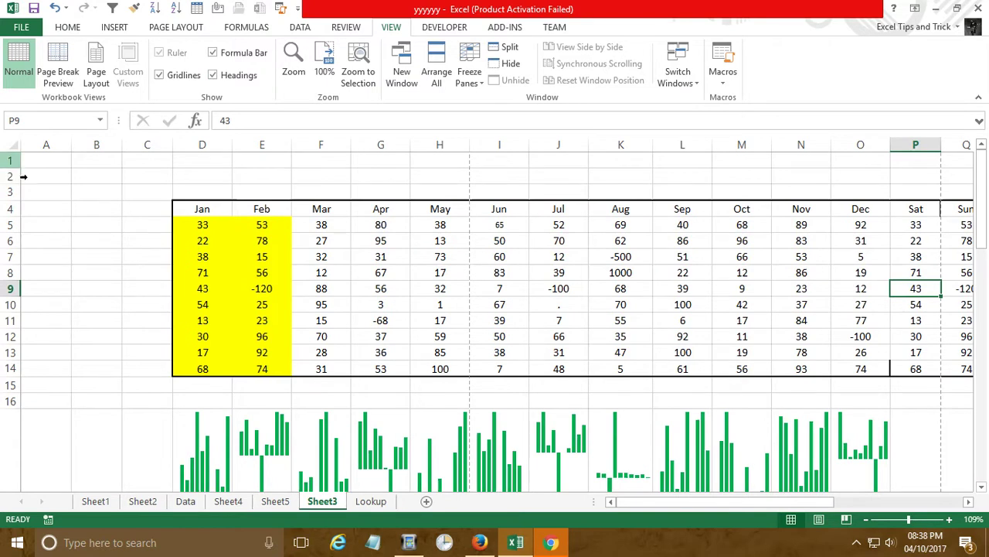
left_click(213, 76)
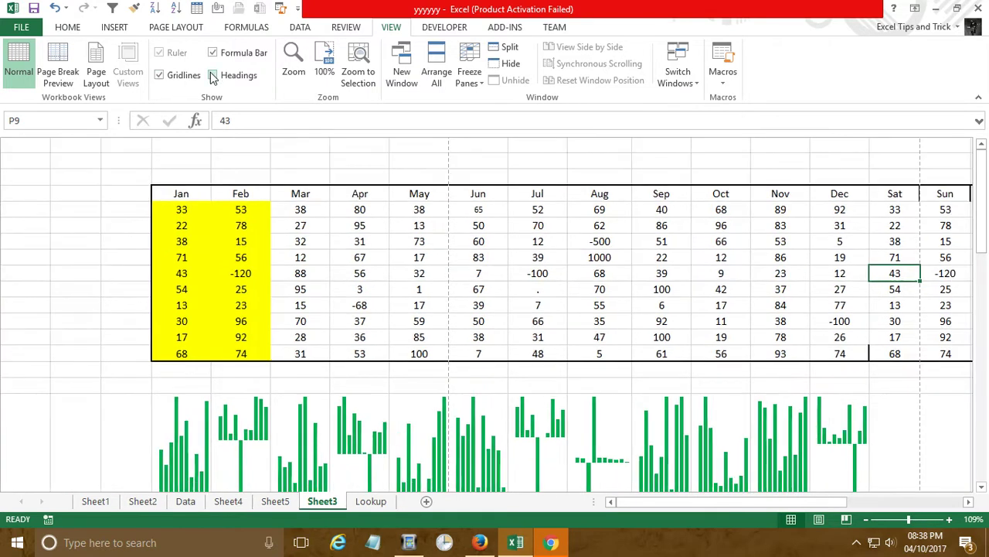
left_click(418, 159)
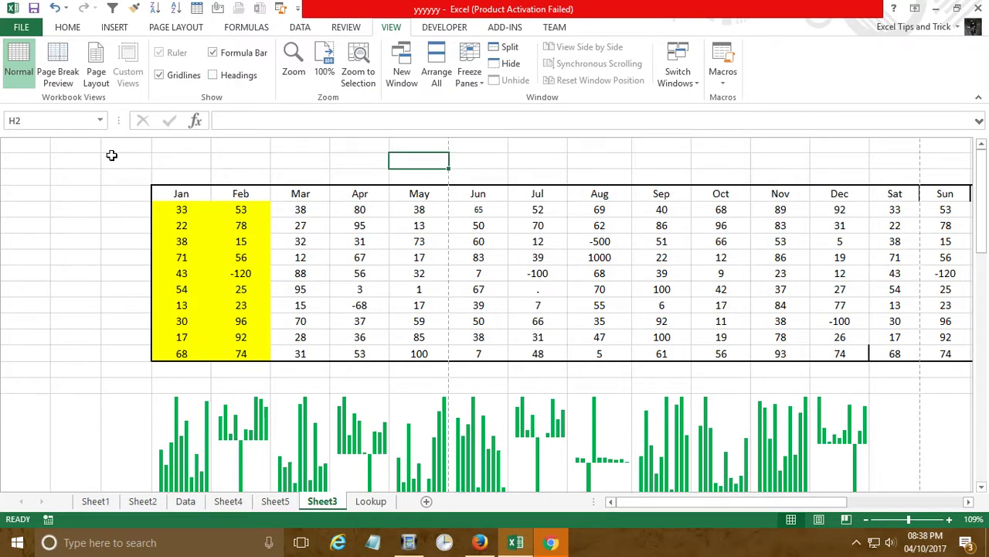
left_click(211, 76)
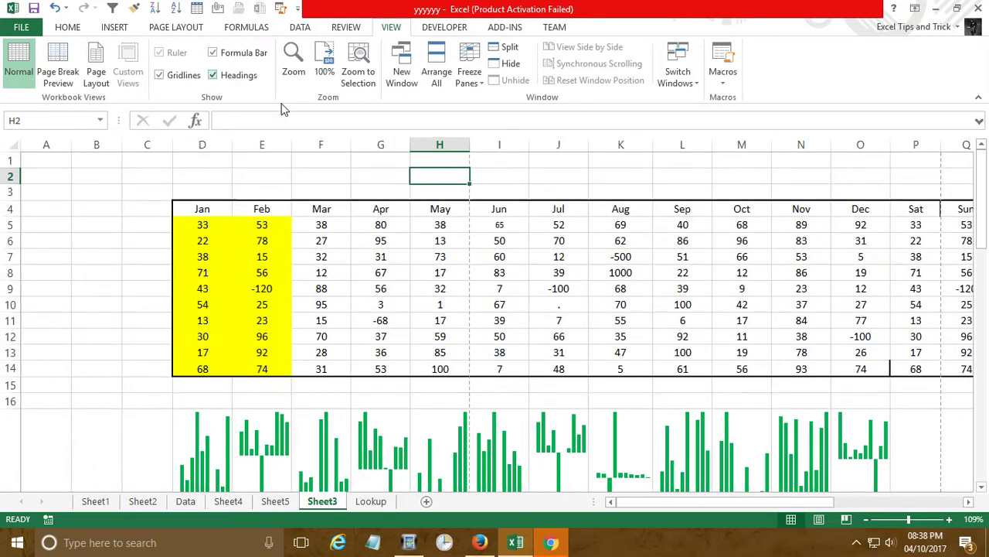
left_click_drag(48, 207, 78, 319)
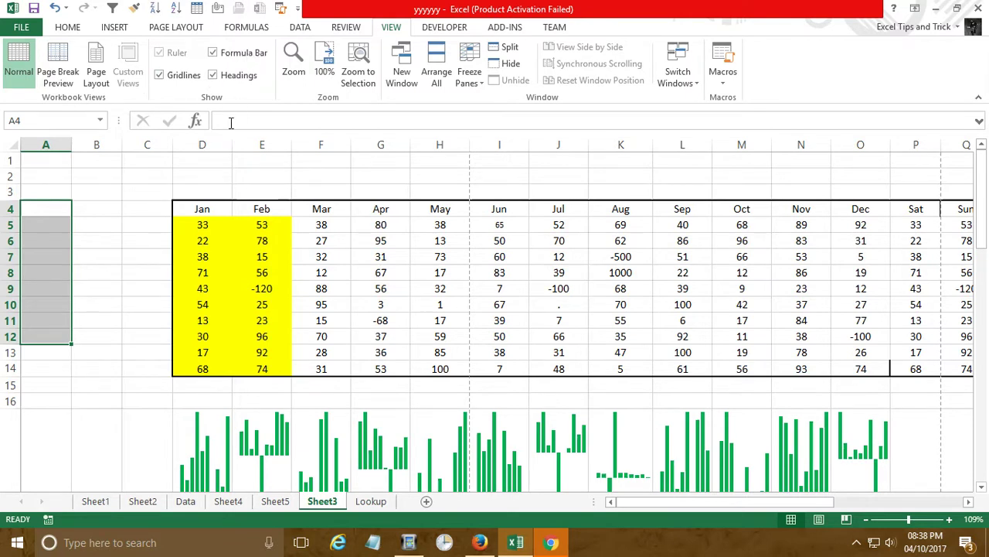
left_click(271, 120)
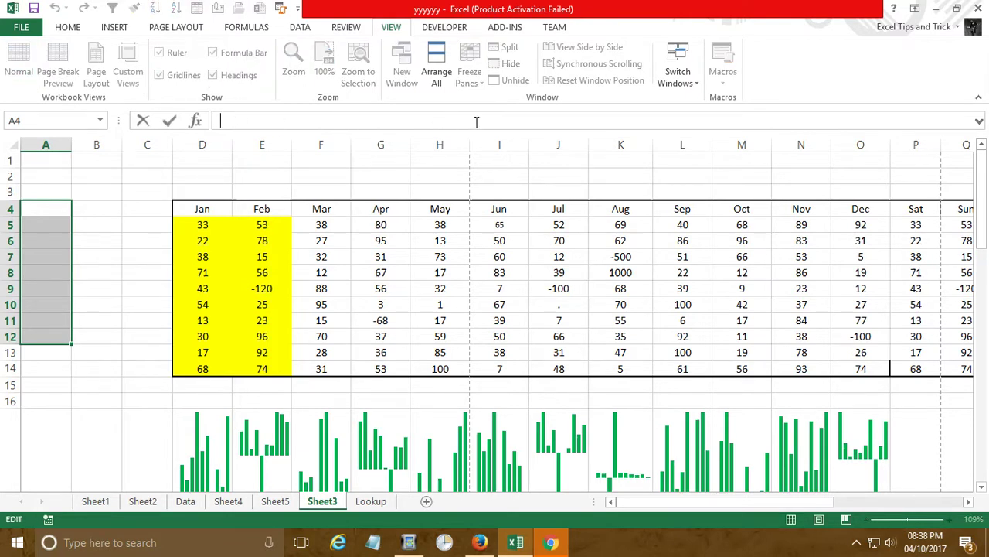
Step: Select F14 and toggle the formula bar off and on twice
left_click(320, 368)
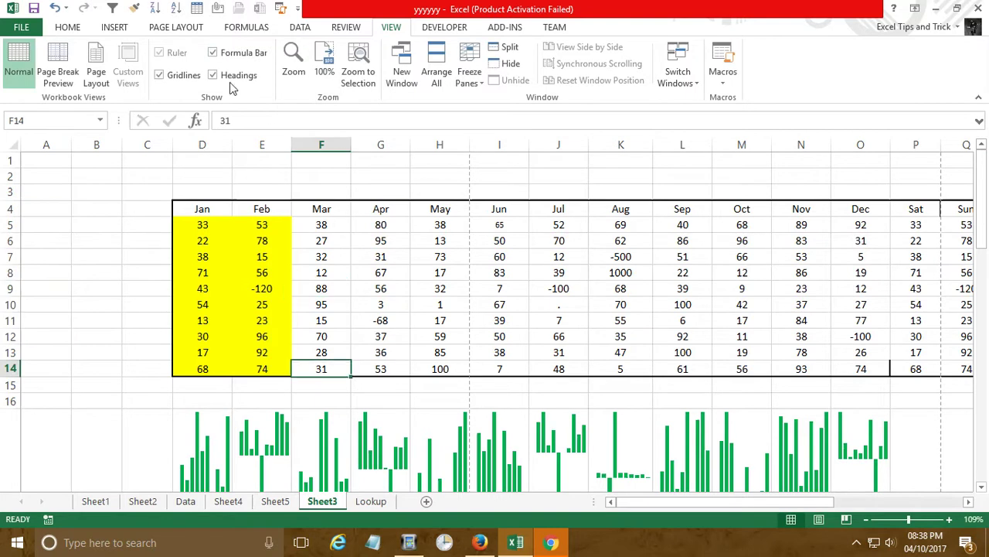
left_click(213, 53)
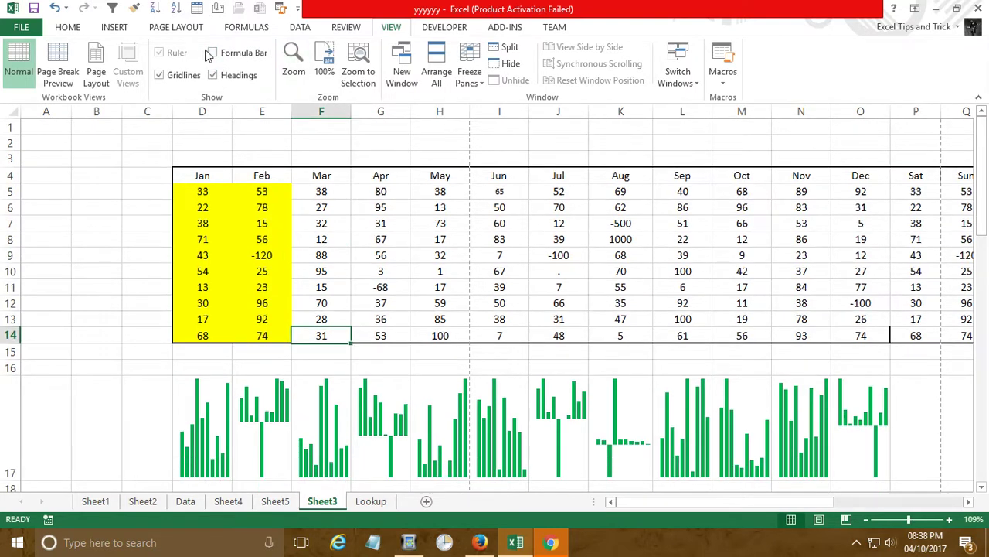
left_click(212, 52)
left_click(212, 53)
left_click(213, 53)
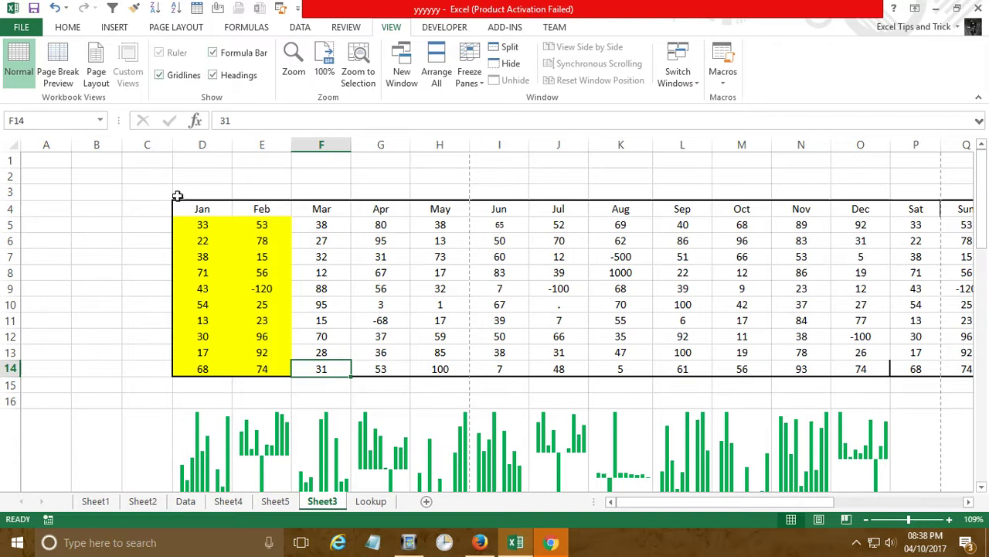
Step: Click J3, K5, K3:K4 and F6, uncheck Gridlines, then select D4:I14
left_click(582, 193)
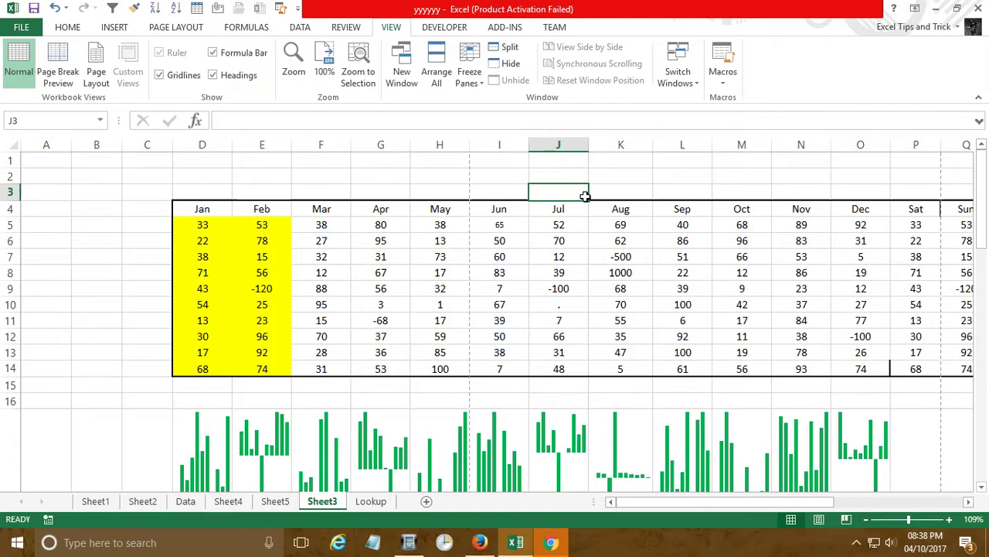
left_click(623, 231)
left_click_drag(611, 194, 650, 214)
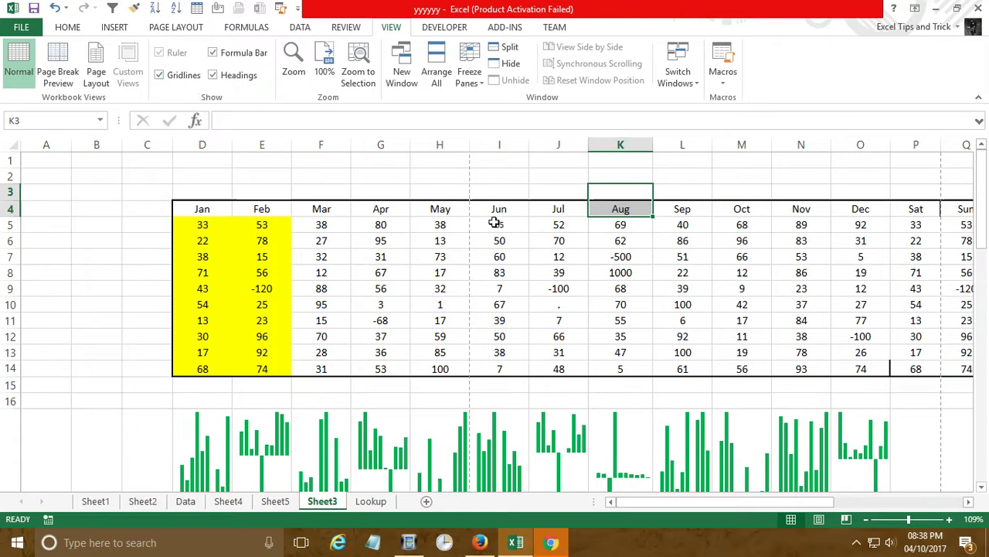
left_click(317, 241)
left_click(159, 77)
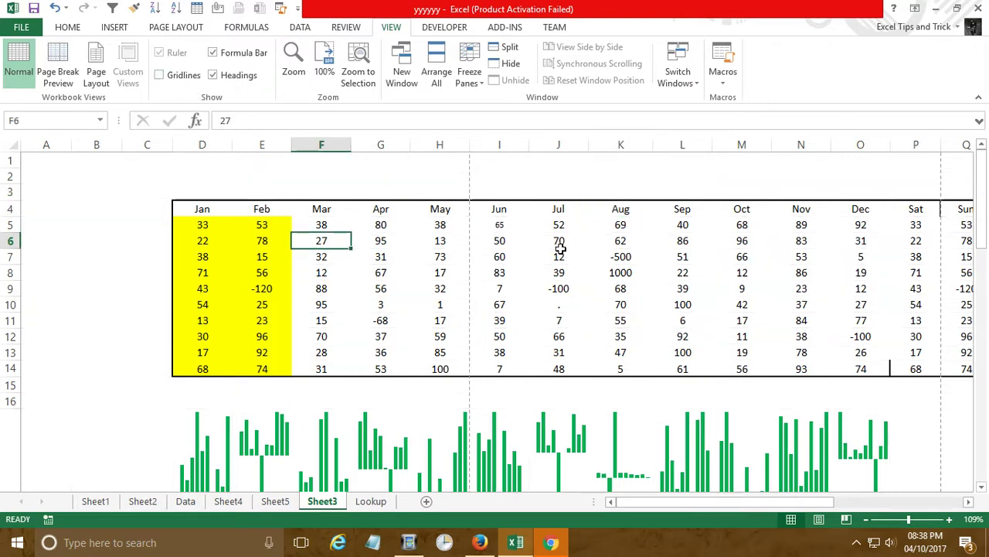
left_click_drag(202, 215, 518, 377)
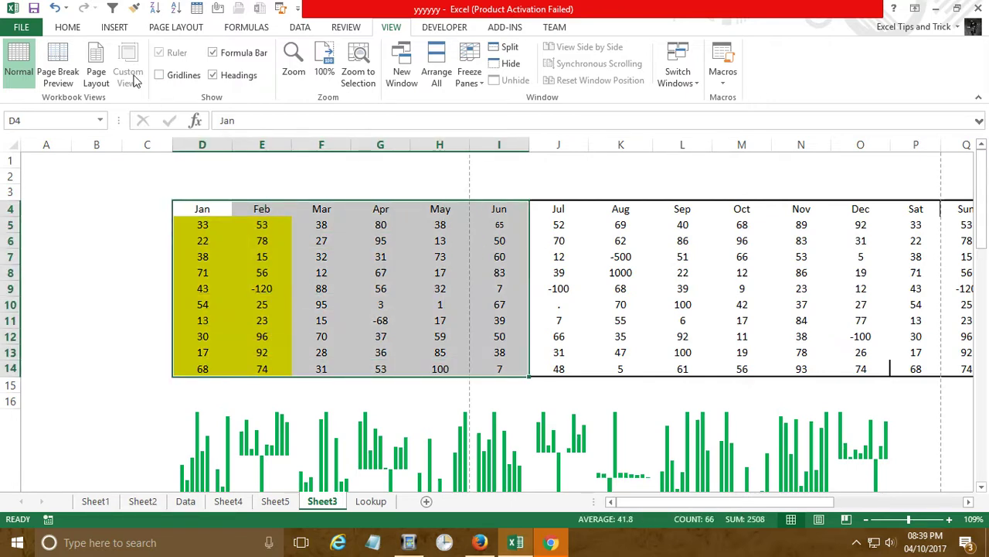
Step: Open the Home border styles list and close it without applying a border
left_click(69, 28)
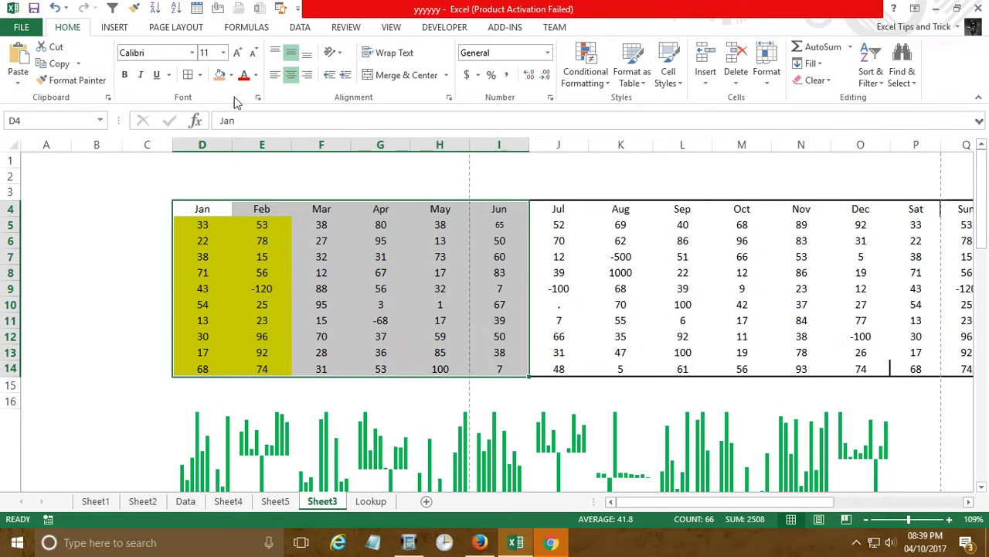
left_click(200, 75)
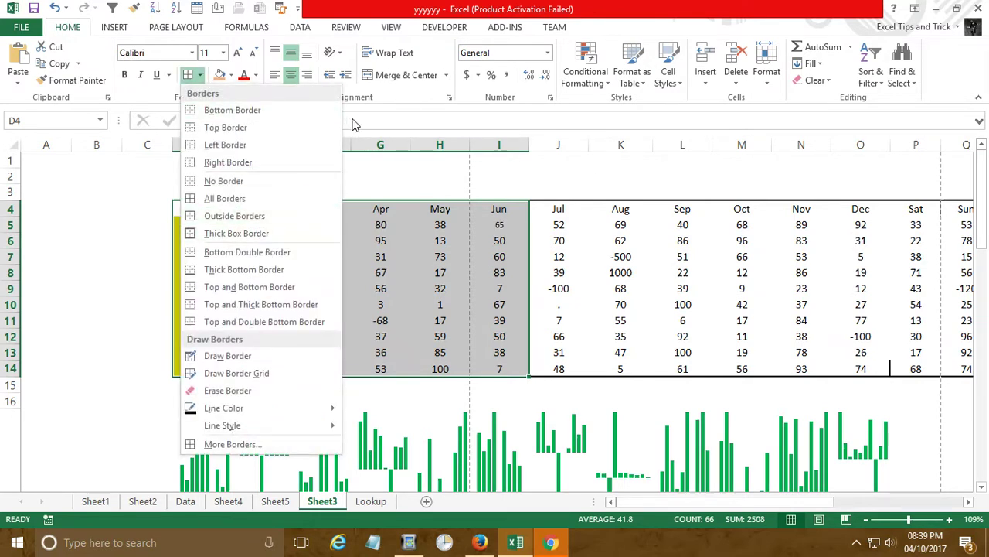
left_click(546, 202)
left_click(550, 243)
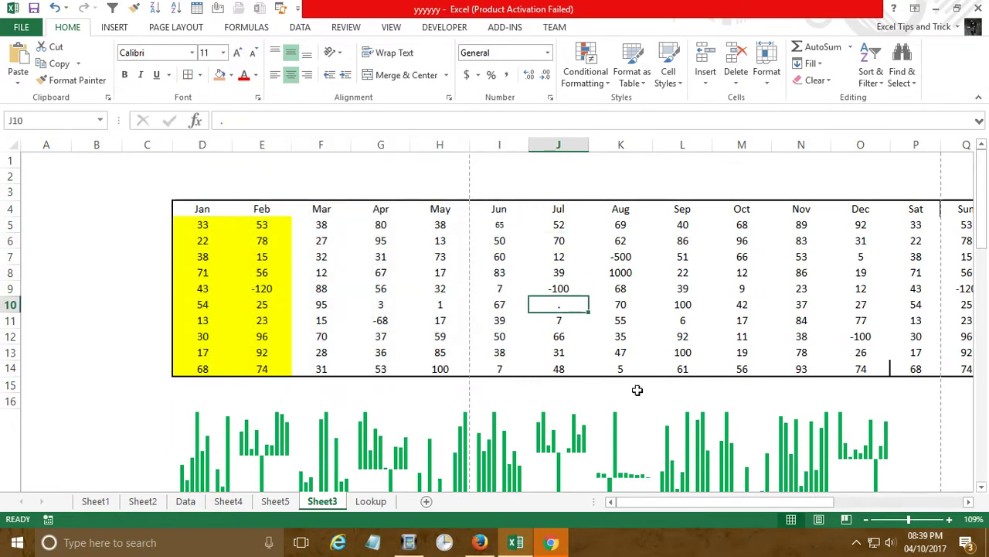
Step: Apply No Border to the Jan–Jun block D4:I14, then undo the removal
left_click(177, 211)
left_click_drag(209, 229, 511, 369)
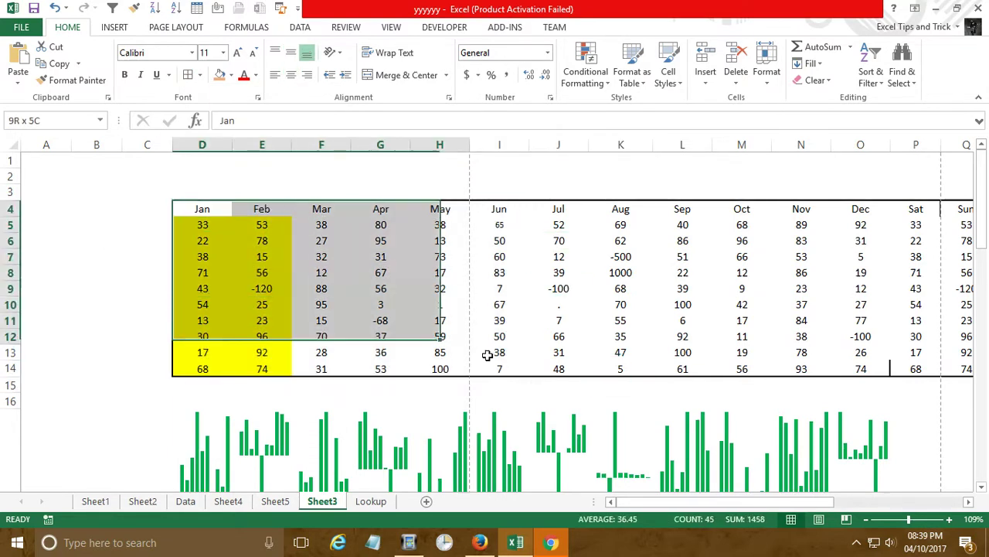
right_click(368, 268)
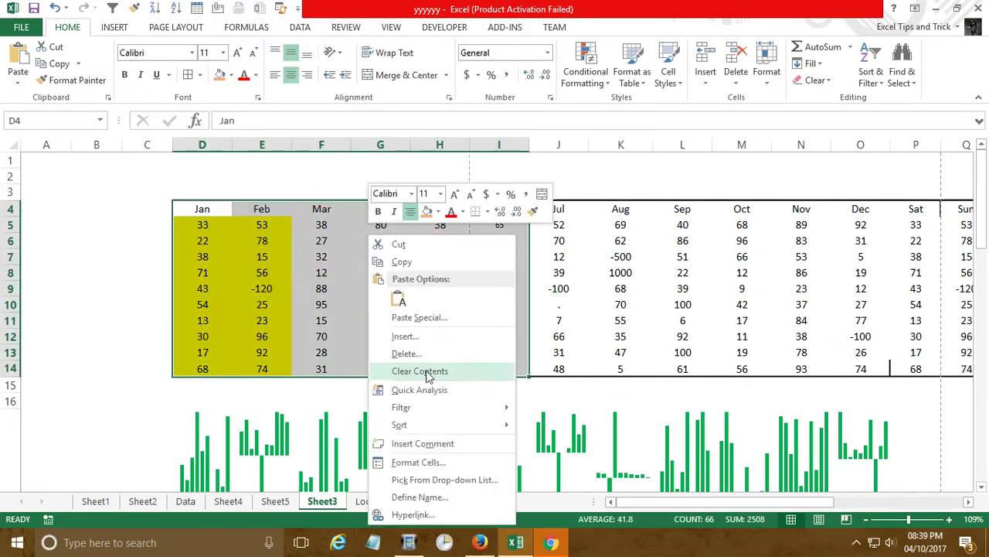
left_click(168, 75)
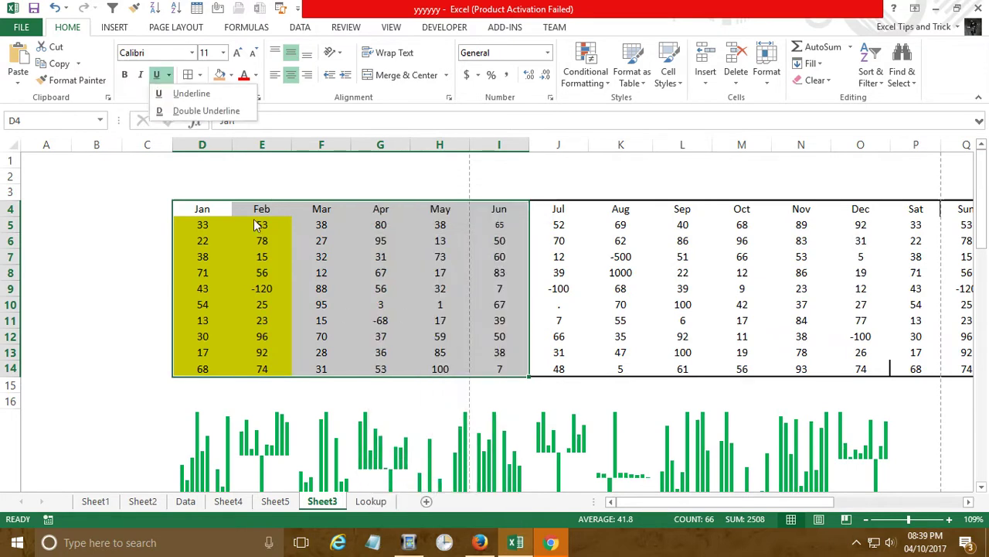
left_click(200, 75)
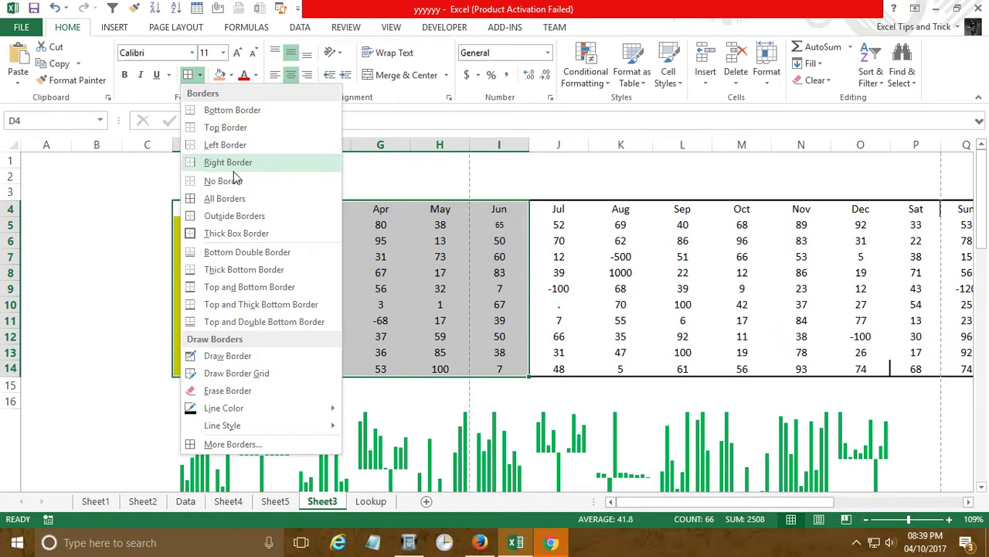
left_click(223, 181)
left_click(412, 270)
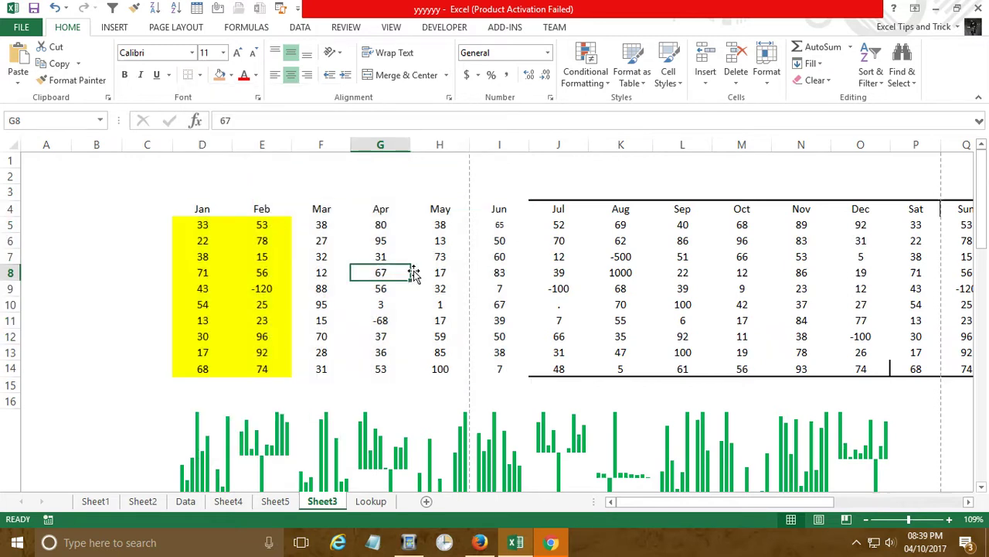
key("ctrl+z")
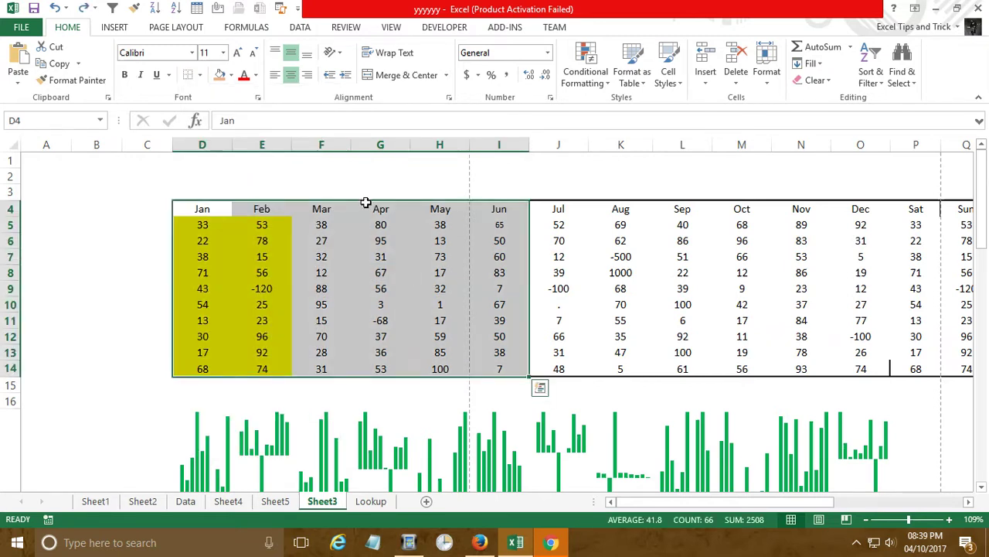
left_click(389, 29)
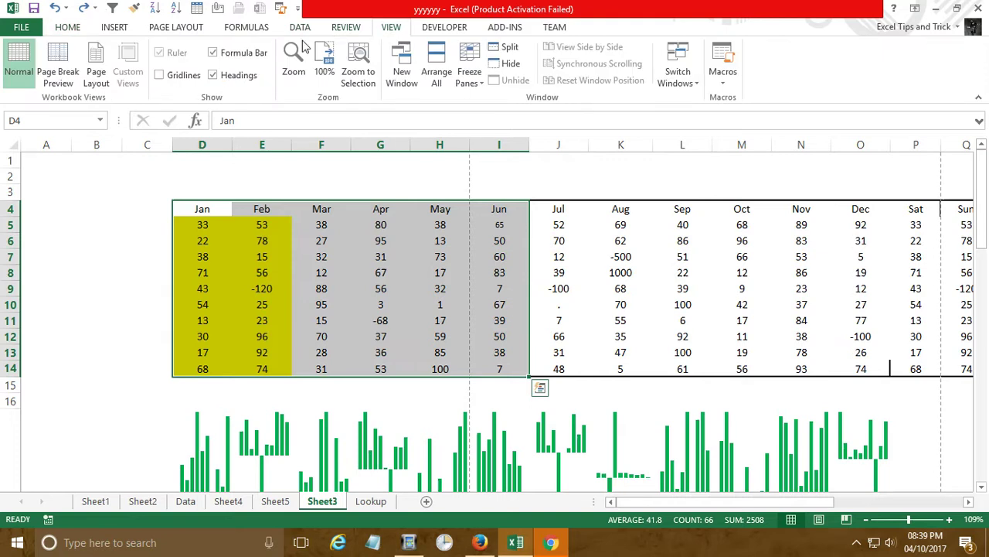
Step: Turn Gridlines on, hide the formula bar, toggle Headings off and on, then select B3
left_click(160, 75)
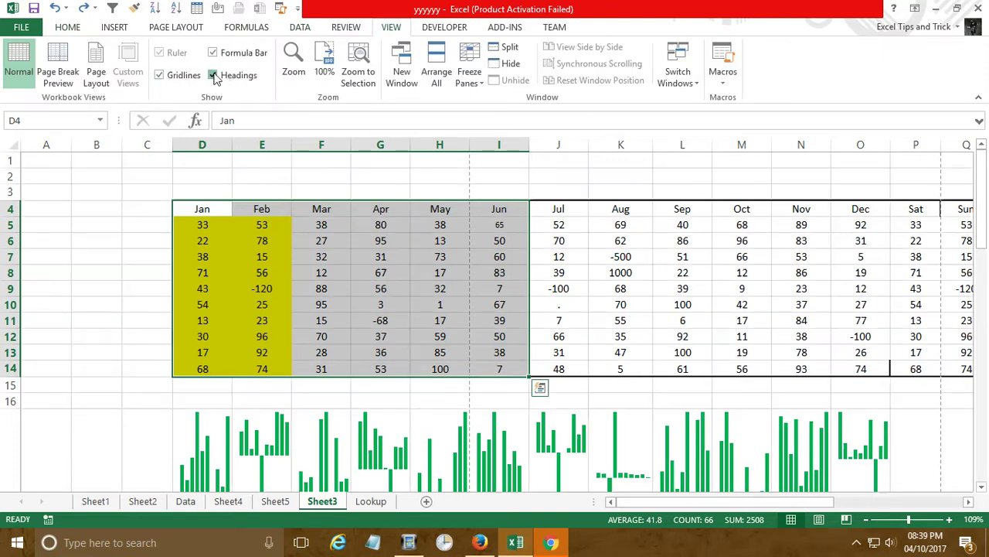
left_click(213, 75)
left_click(212, 52)
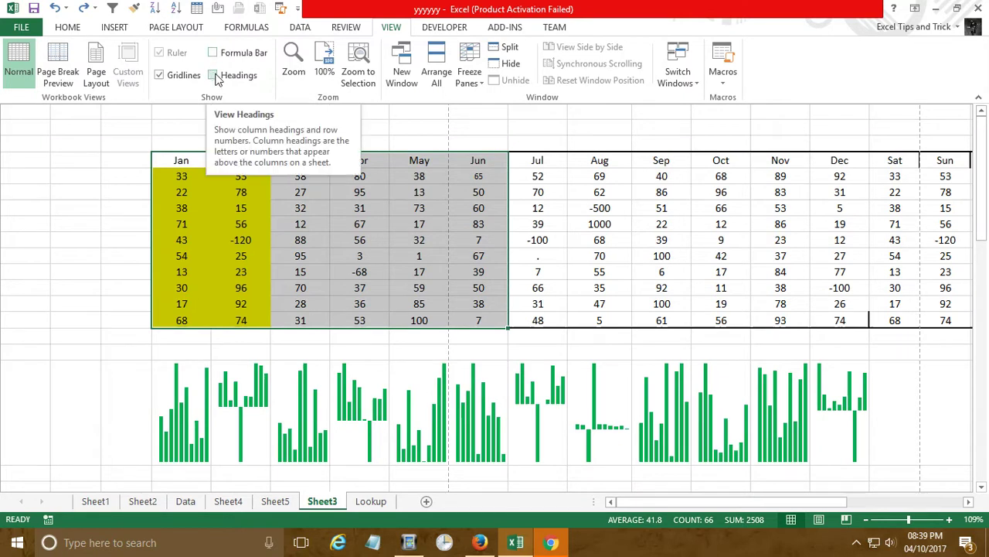
left_click(215, 76)
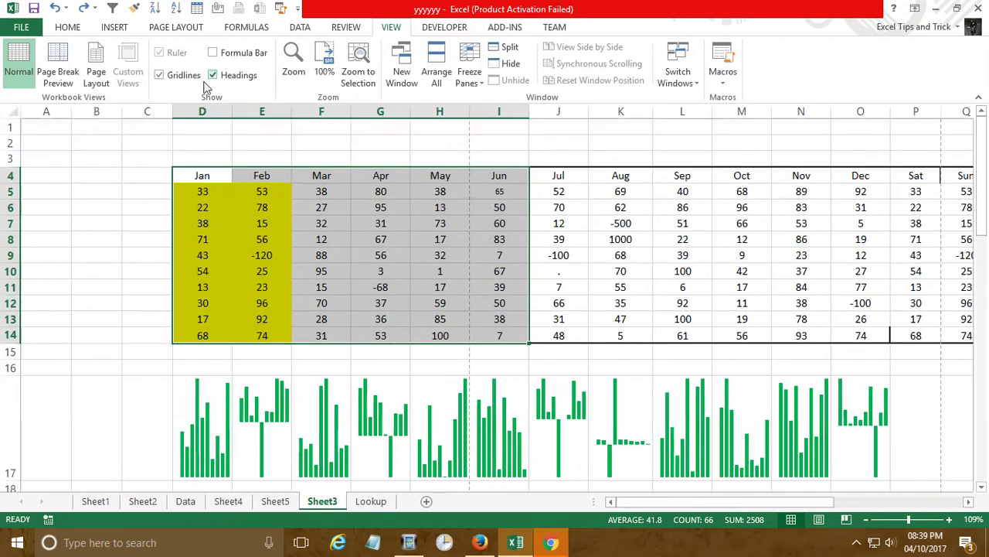
left_click(100, 147)
left_click(117, 159)
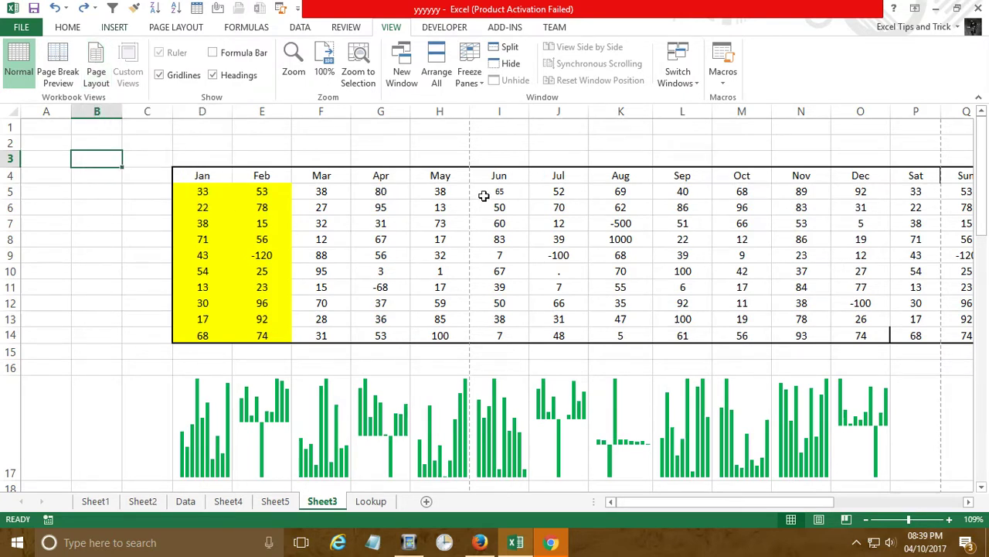
Step: Switch to Page Layout view and scroll up and down through the printed pages
left_click(99, 68)
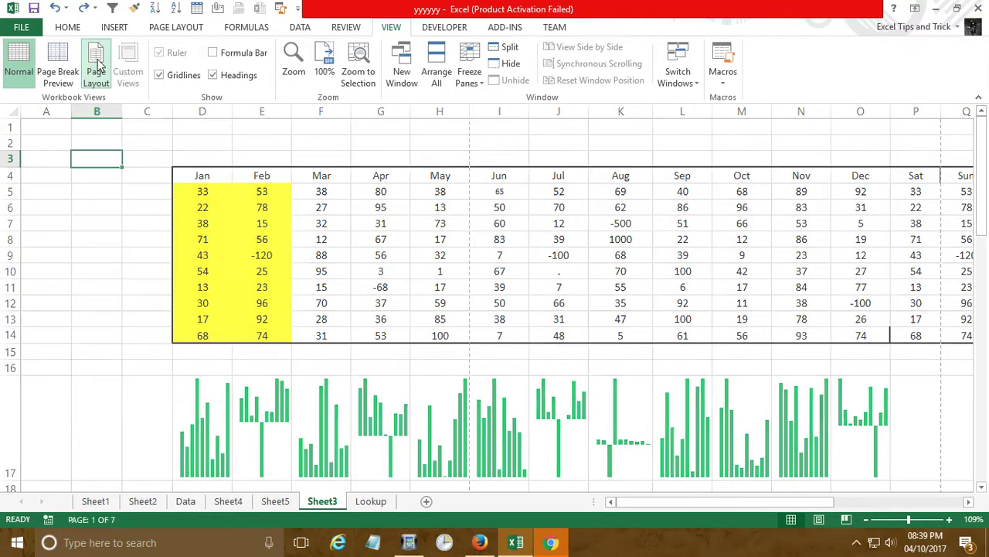
scroll(533, 310, "down", 3)
scroll(532, 309, "down", 1)
scroll(532, 310, "down", 5)
scroll(532, 309, "down", 5)
scroll(532, 309, "up", 5)
scroll(533, 309, "up", 6)
scroll(532, 309, "up", 4)
scroll(525, 308, "down", 6)
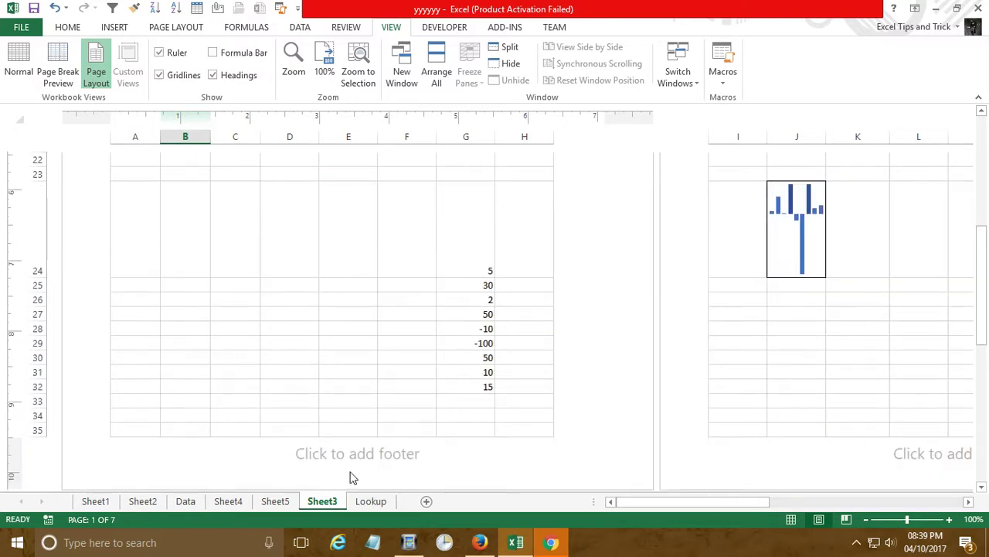
scroll(417, 454, "up", 5)
scroll(419, 454, "up", 3)
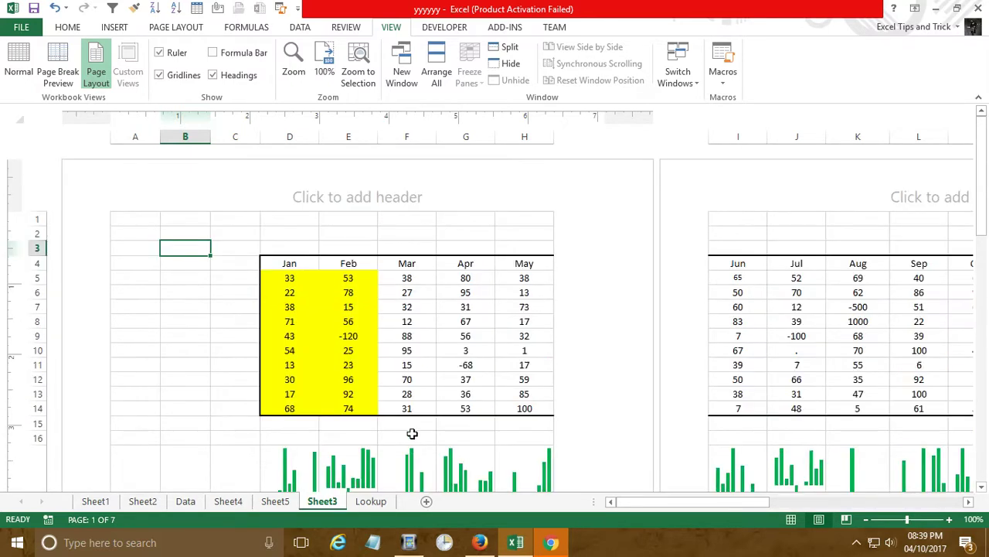
Step: Scroll right to the later pages, return to Normal view, then switch to Page Break Preview
left_click(943, 502)
left_click(943, 502)
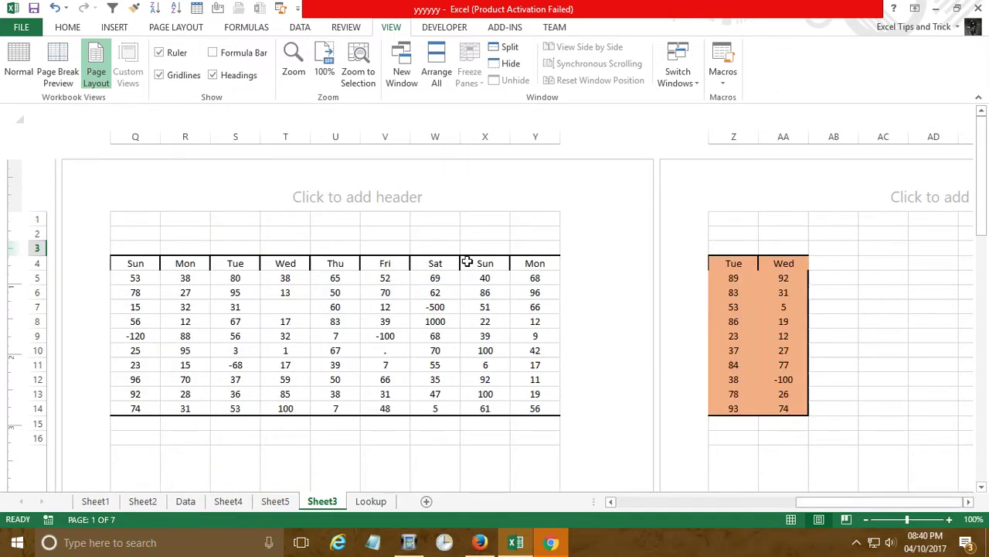
left_click_drag(807, 503, 624, 503)
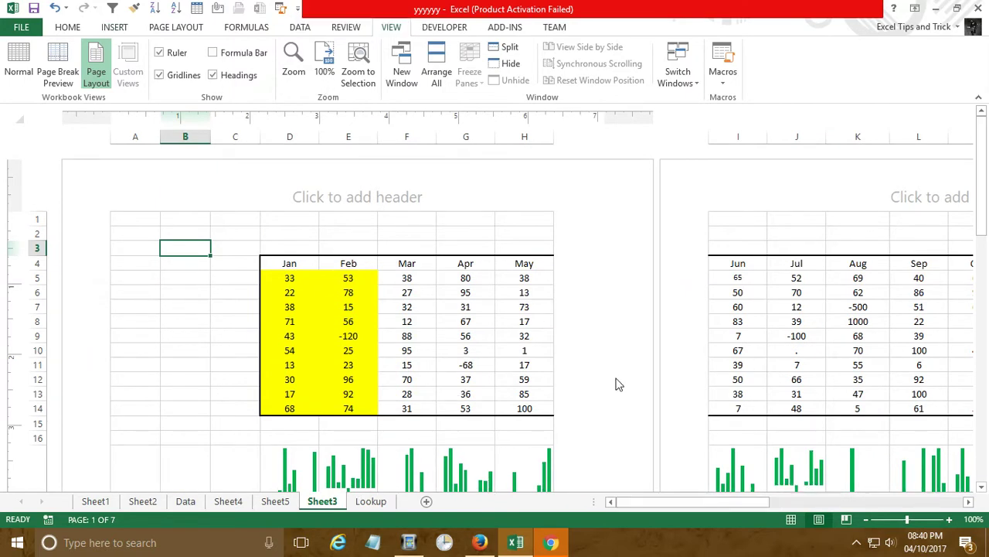
left_click(23, 66)
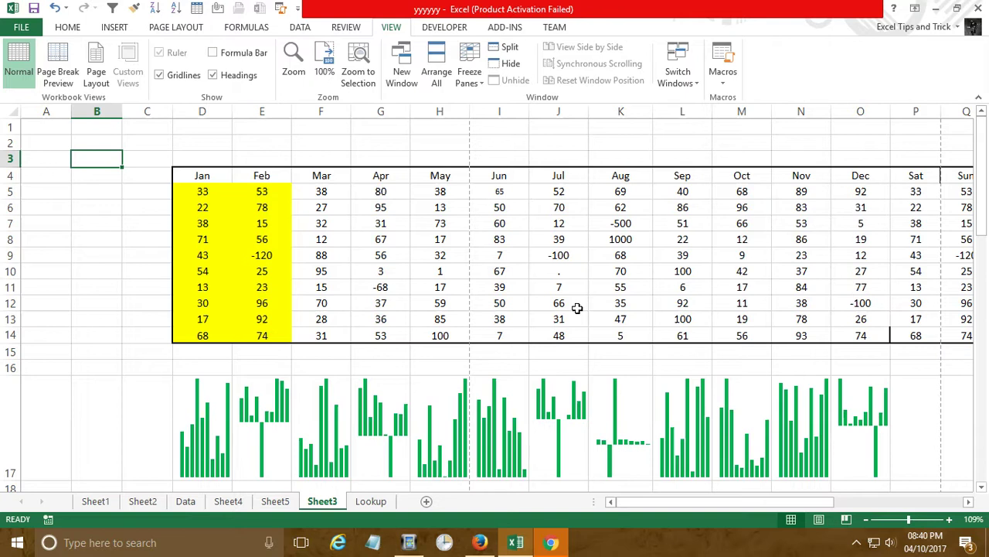
left_click(58, 66)
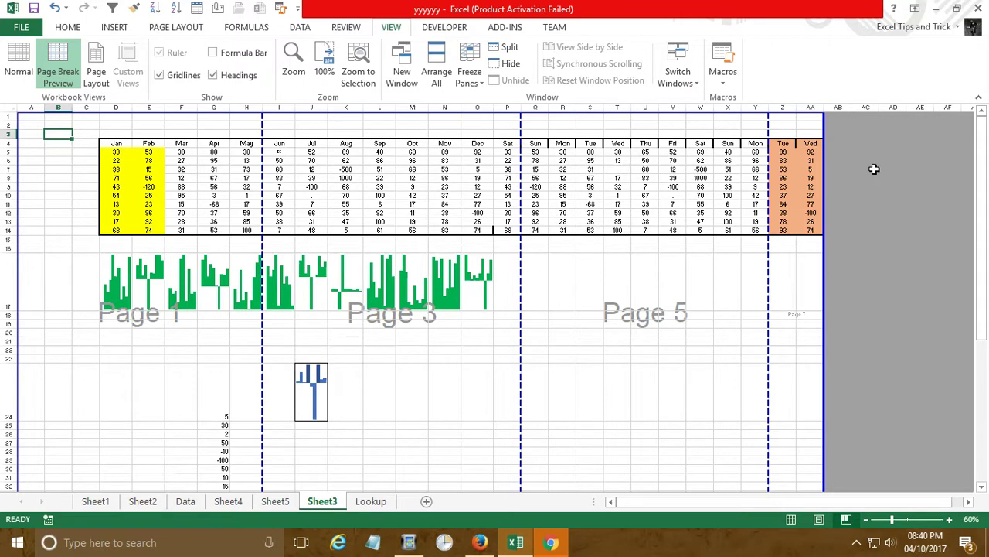
scroll(874, 168, "down", 1)
scroll(671, 263, "down", 3)
scroll(671, 263, "down", 5)
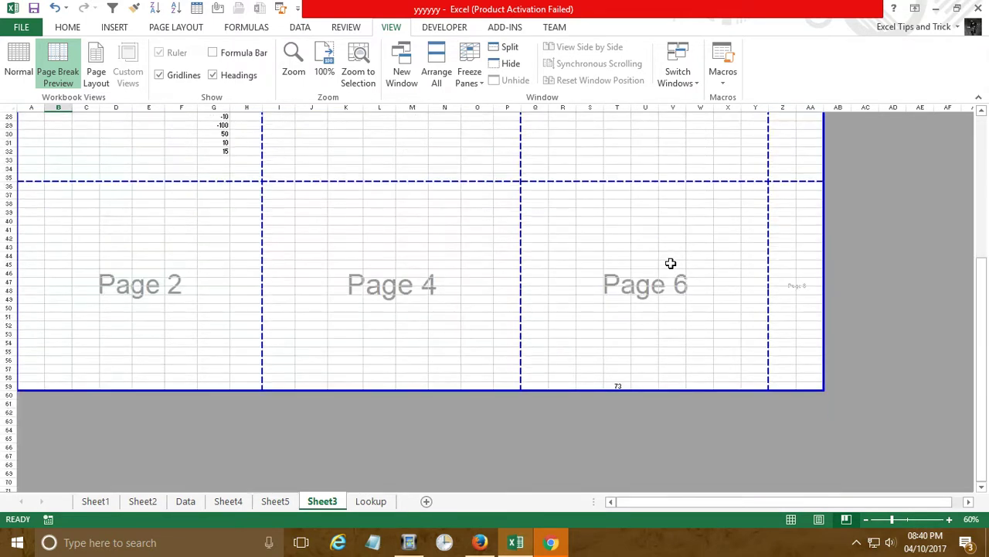
scroll(671, 263, "down", 2)
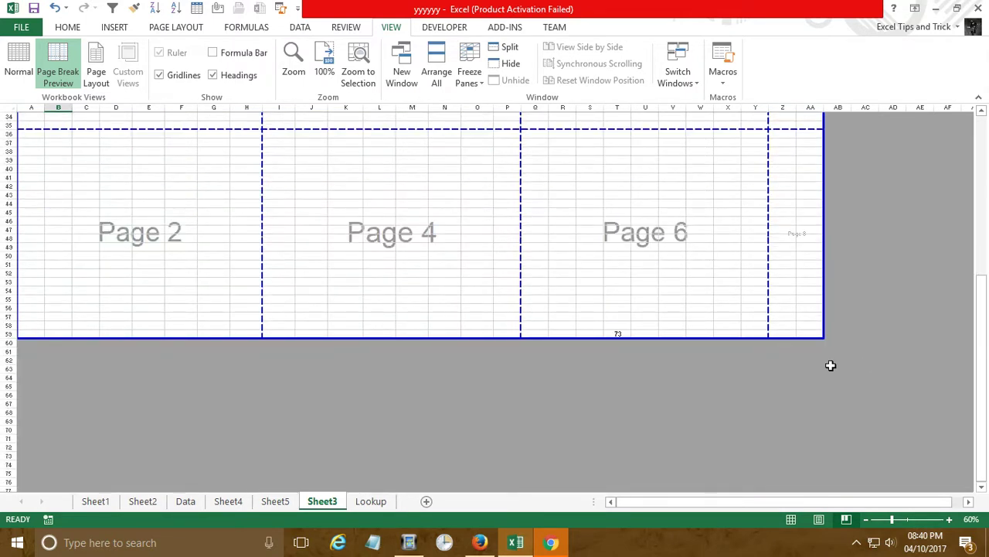
scroll(830, 340, "up", 10)
left_click(812, 292)
scroll(746, 306, "down", 4)
scroll(742, 302, "down", 4)
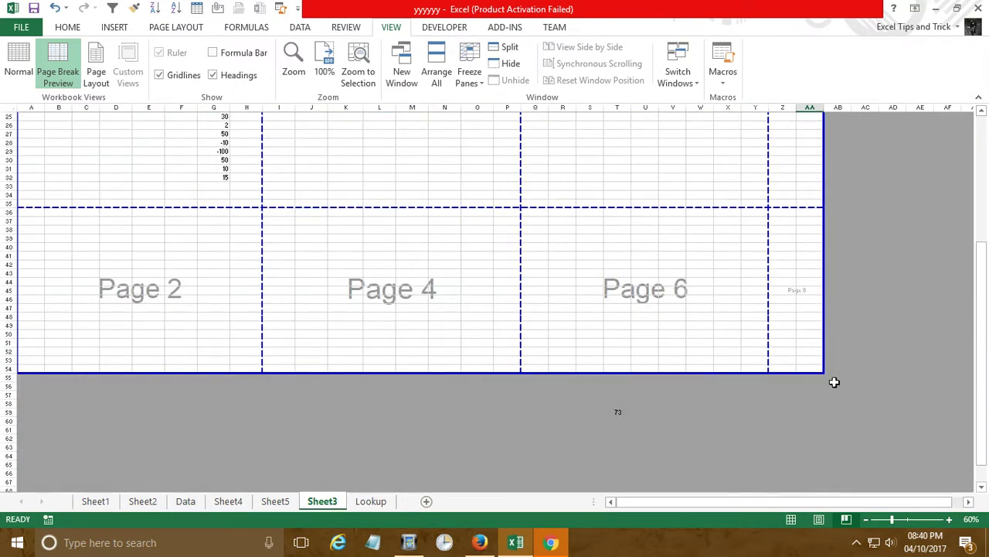
scroll(811, 347, "up", 5)
scroll(811, 347, "up", 2)
scroll(804, 340, "up", 1)
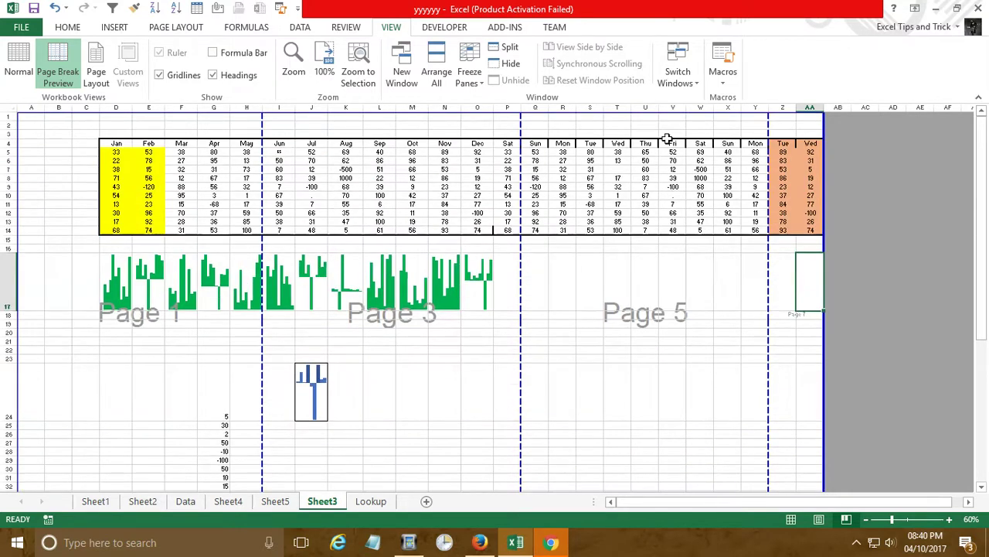
scroll(649, 301, "down", 5)
scroll(660, 322, "down", 4)
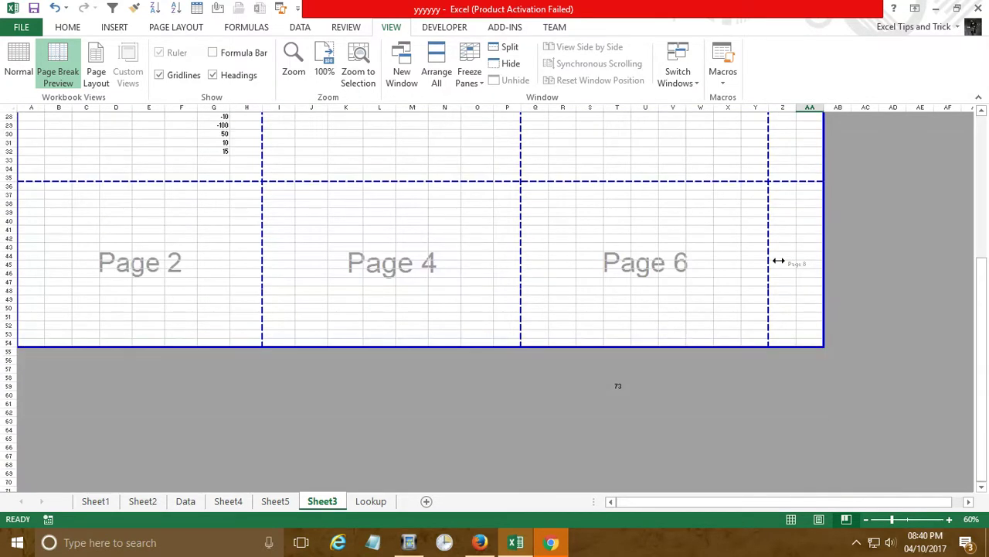
scroll(777, 261, "up", 4)
scroll(532, 333, "up", 3)
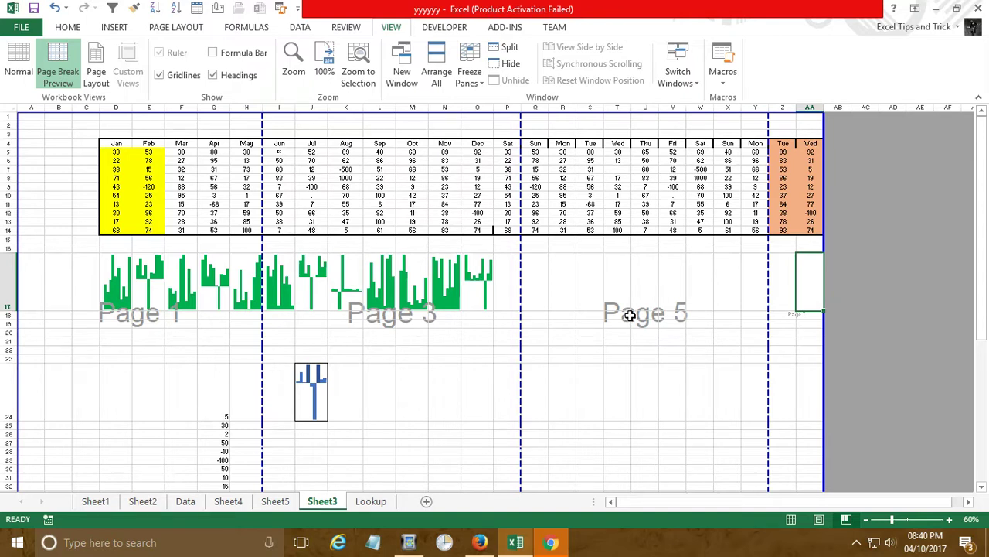
left_click(920, 195)
left_click(921, 426)
left_click(901, 310)
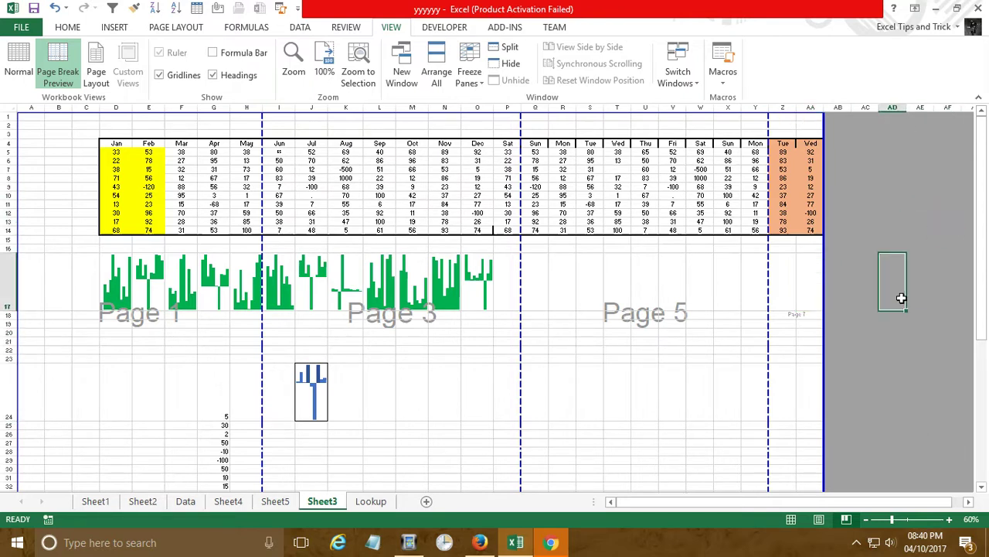
left_click(757, 280)
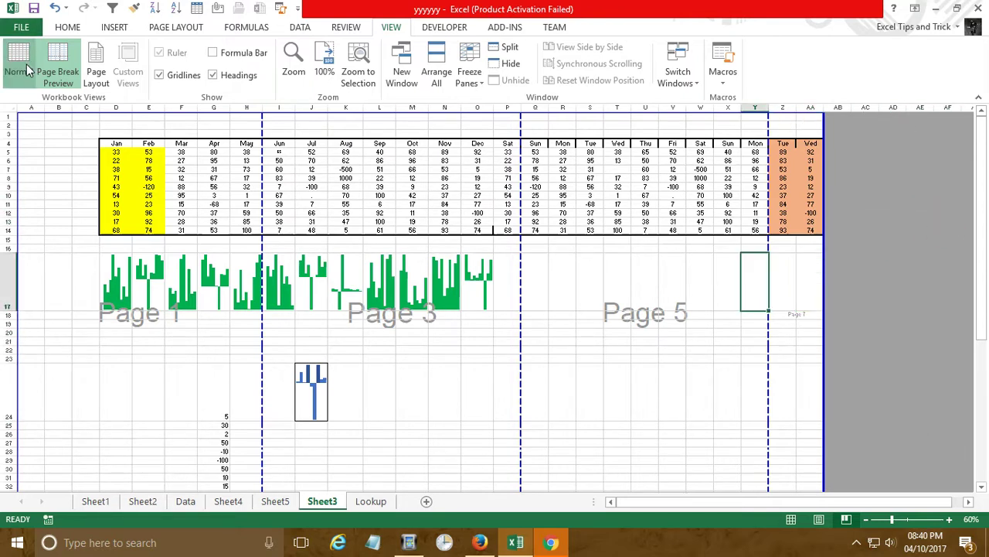
Step: Return Sheet3 to Normal view at 100% zoom, with the monthly table and green sparklines visible from column A
left_click(27, 70)
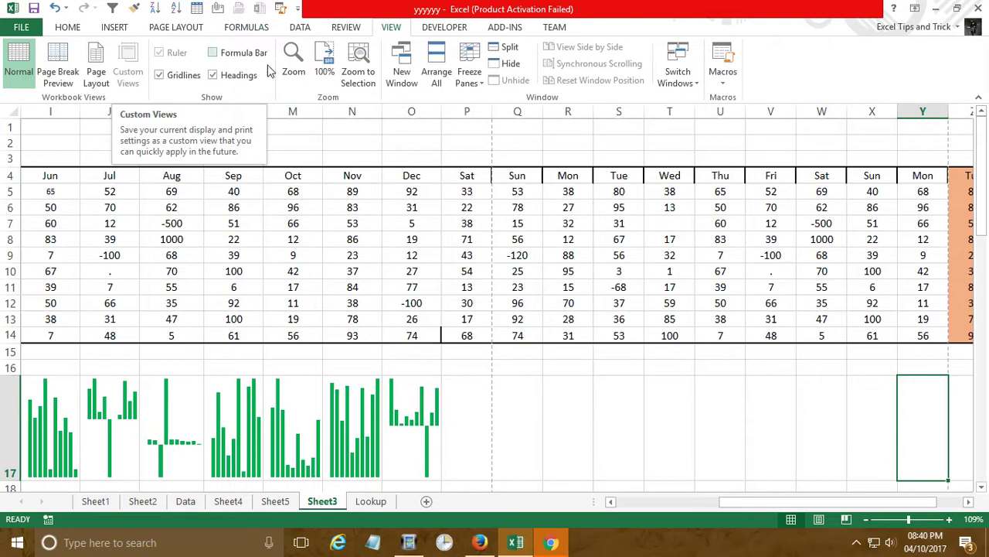
left_click(323, 66)
left_click(366, 68)
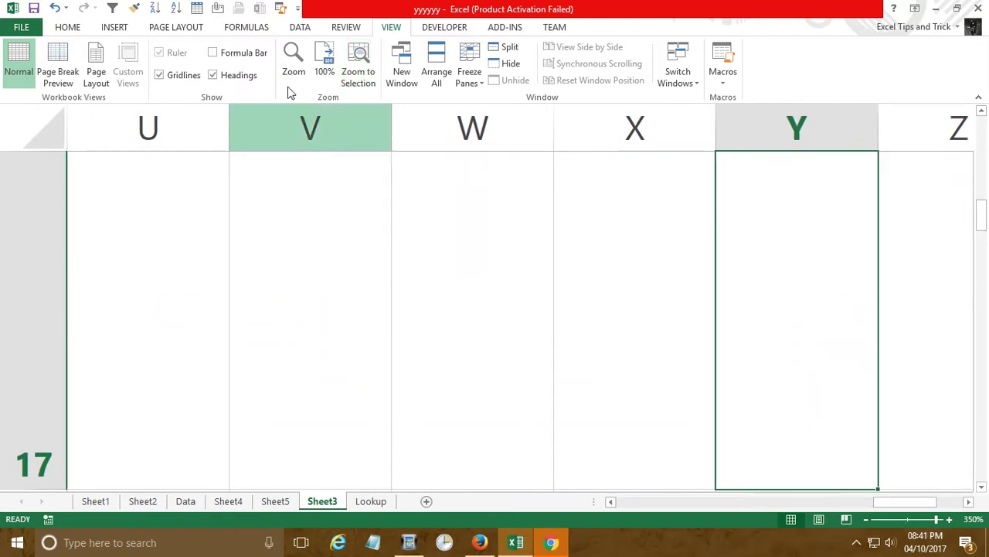
left_click(330, 62)
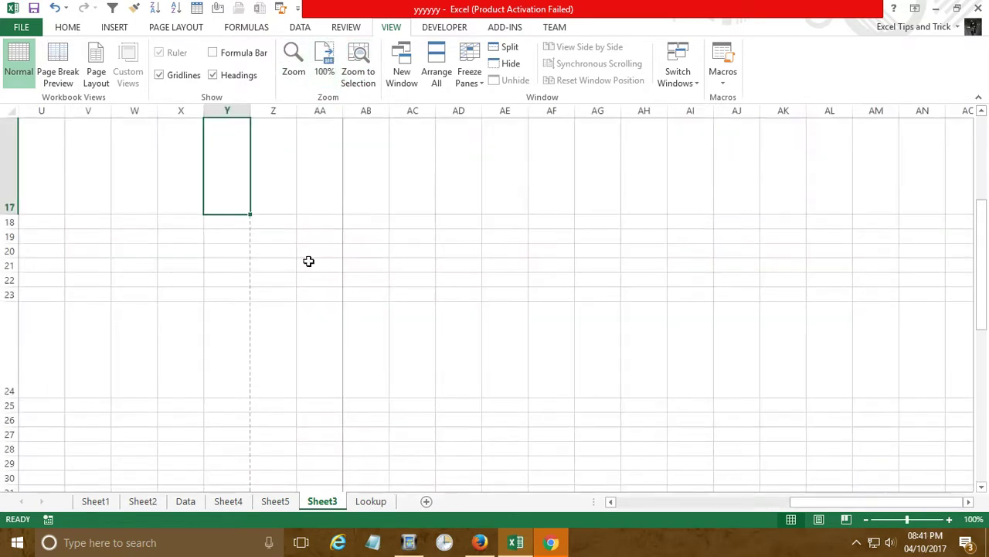
left_click_drag(848, 501, 596, 549)
scroll(486, 316, "up", 5)
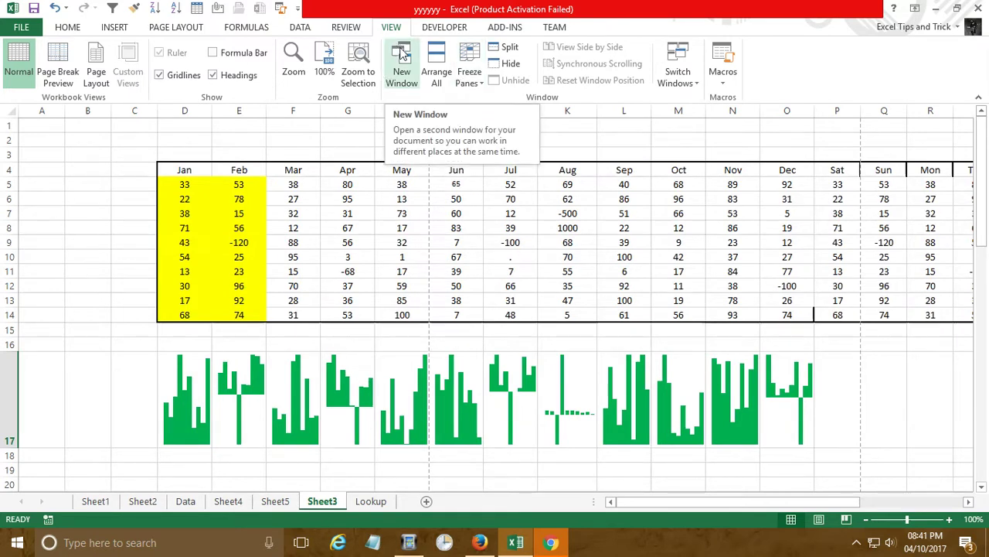
Step: Open a second window onto the sparkline workbook and show its View commands
left_click(401, 52)
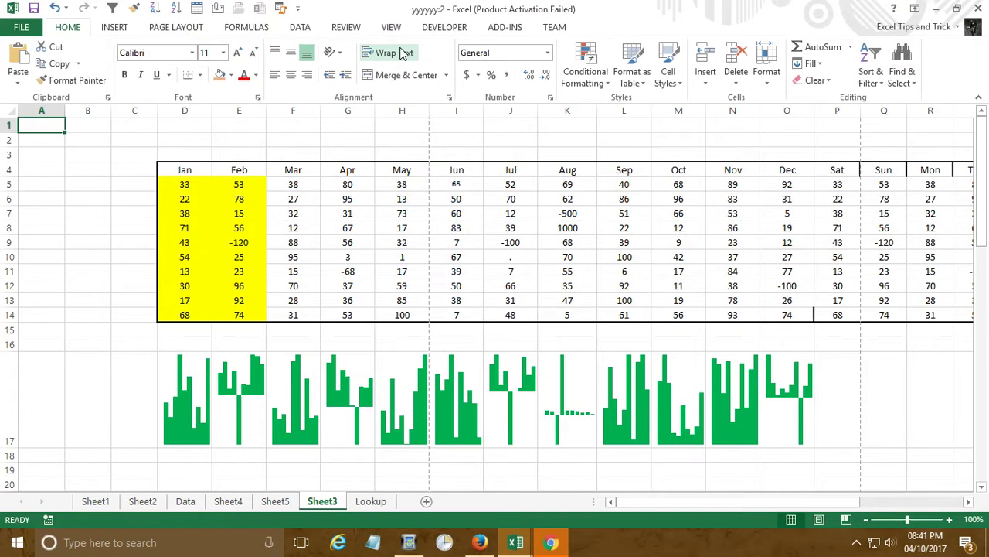
left_click(394, 28)
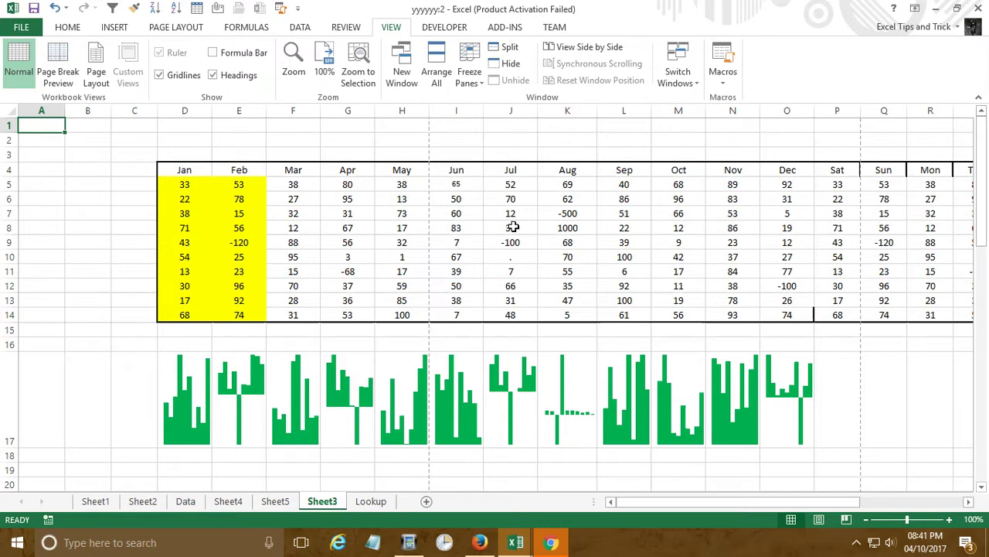
Step: Hide the workbook window, then unhide window yyyyyy:1
left_click(509, 66)
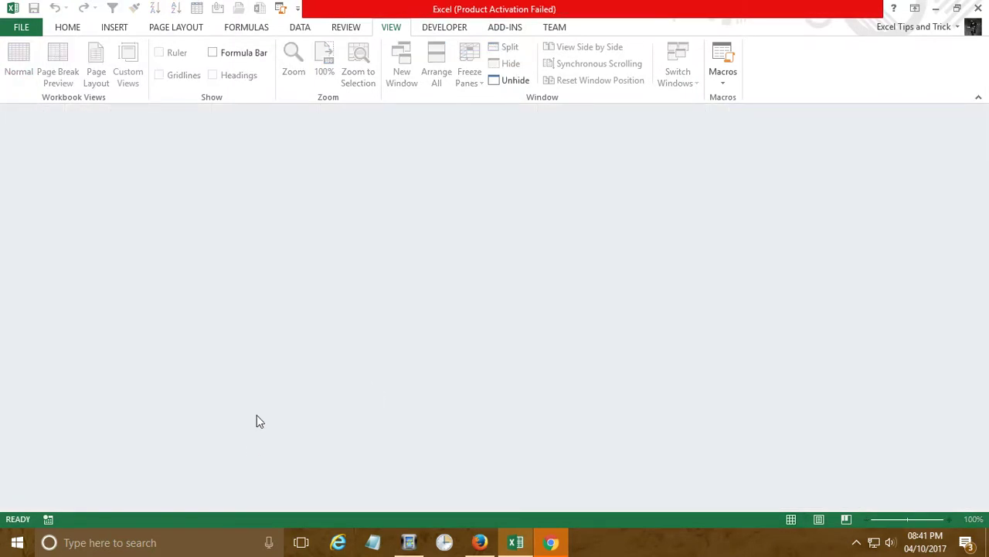
left_click(519, 83)
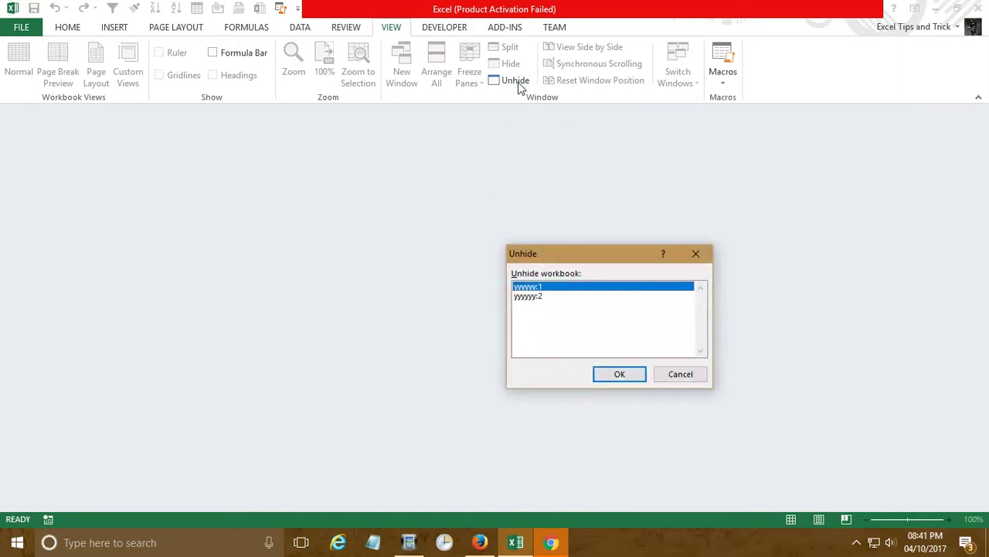
left_click(628, 377)
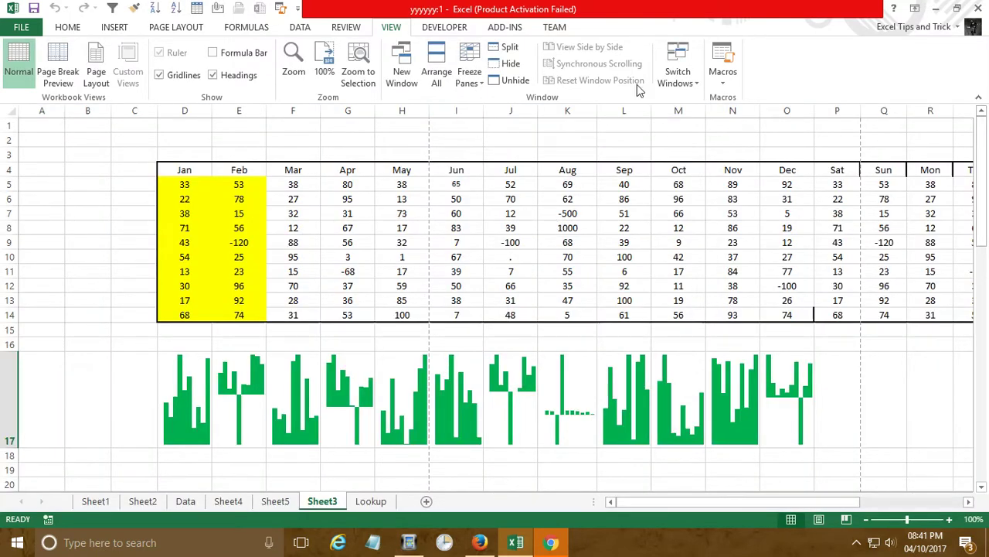
Step: Keep the sparkline workbook active, then switch to the blank Book1 with Ctrl+Tab
left_click(695, 86)
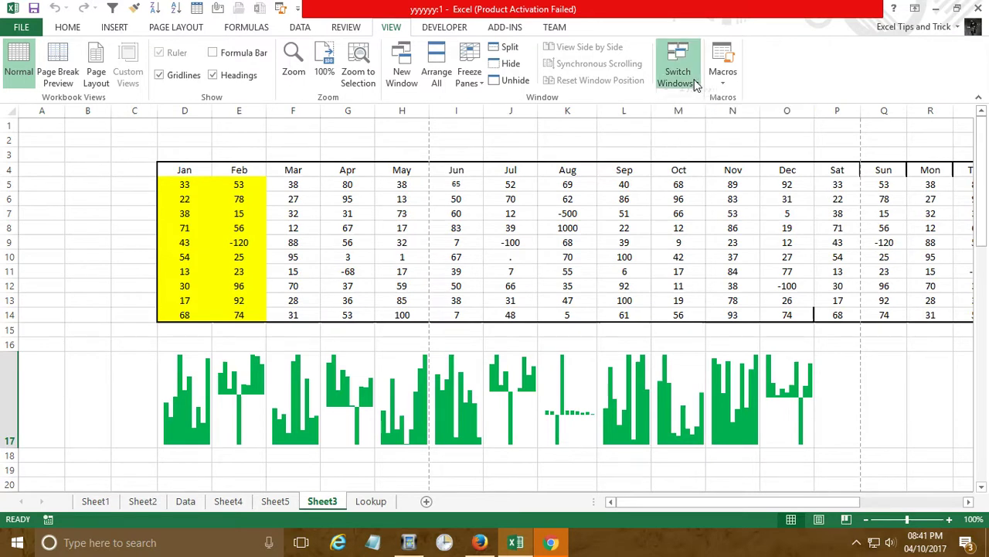
left_click(701, 98)
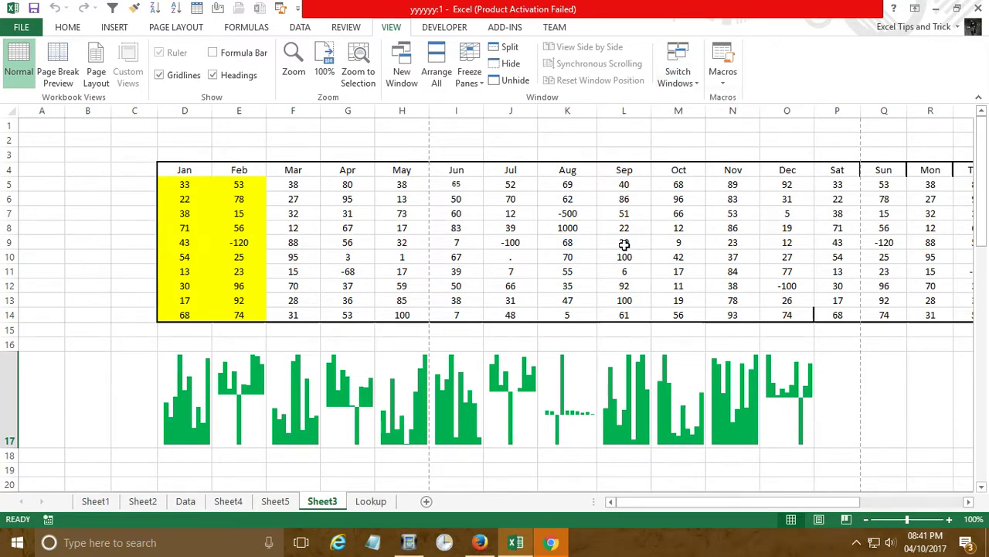
key("ctrl+Tab")
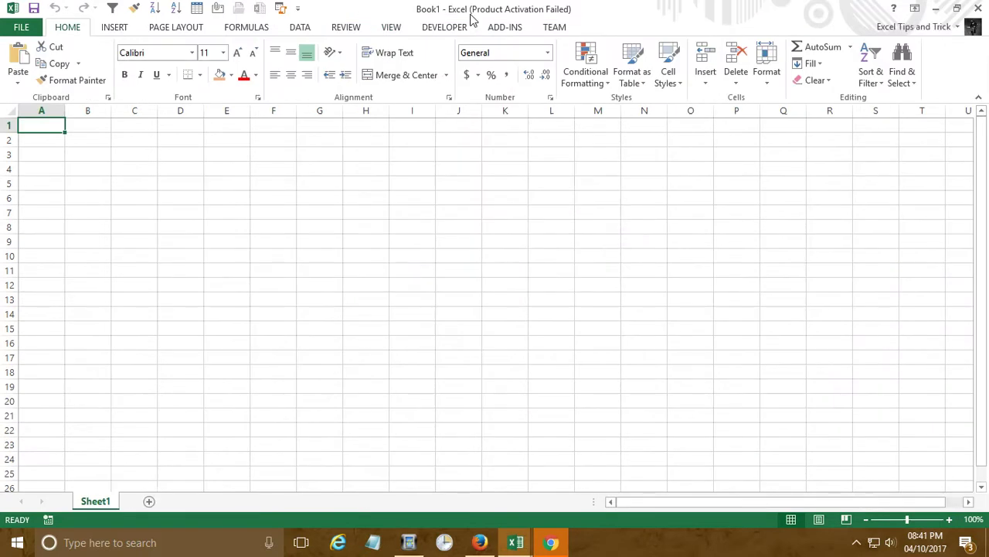
left_click(396, 30)
Step: Toggle between Book1 and yyyyyy:1 via Switch Windows, ending on the sparkline workbook with Macros listed
left_click(680, 77)
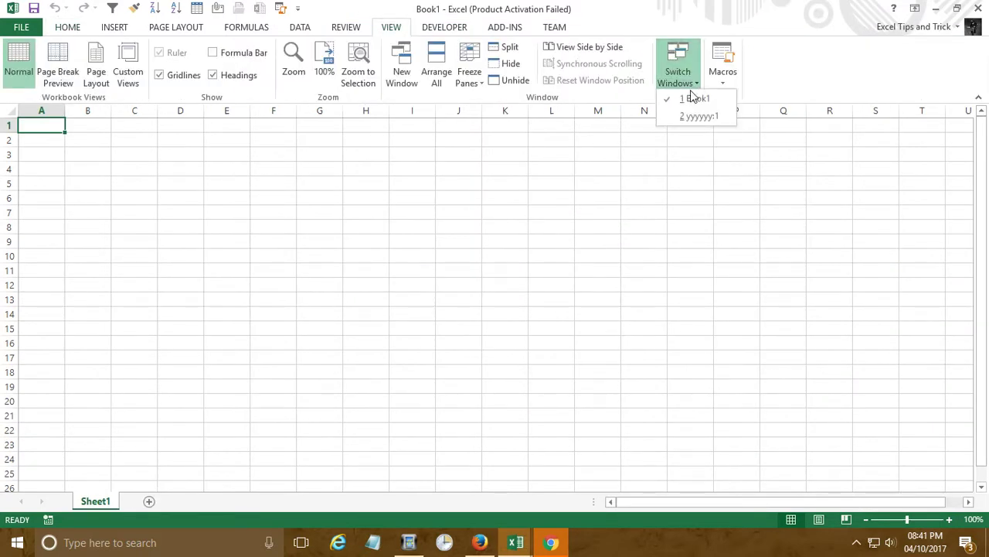
left_click(698, 117)
left_click(681, 78)
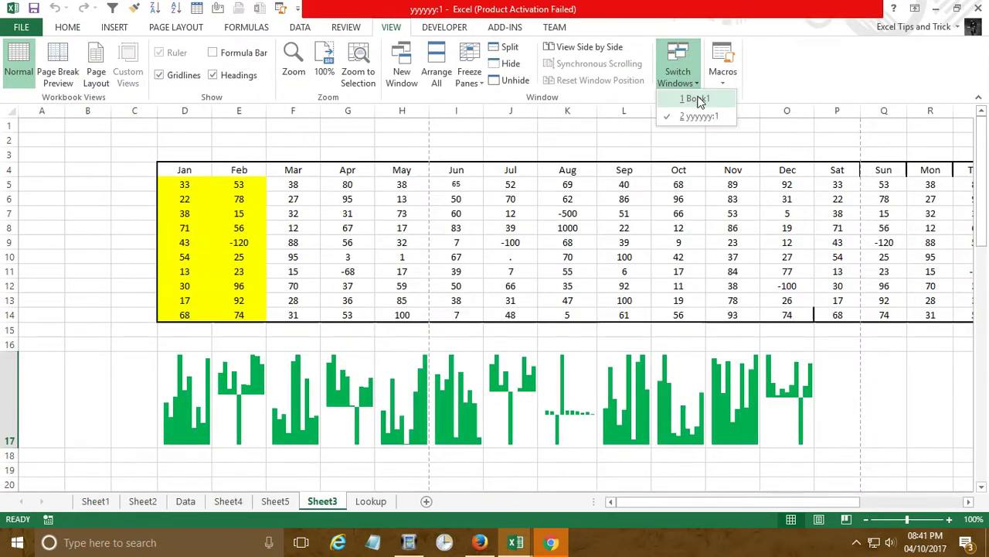
left_click(692, 98)
left_click(684, 81)
left_click(698, 116)
left_click(725, 78)
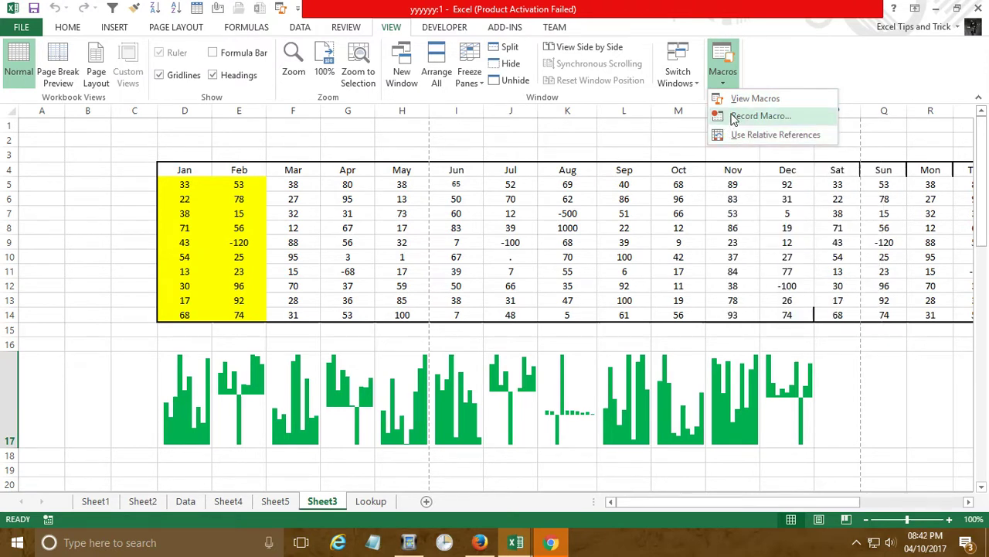
left_click(738, 98)
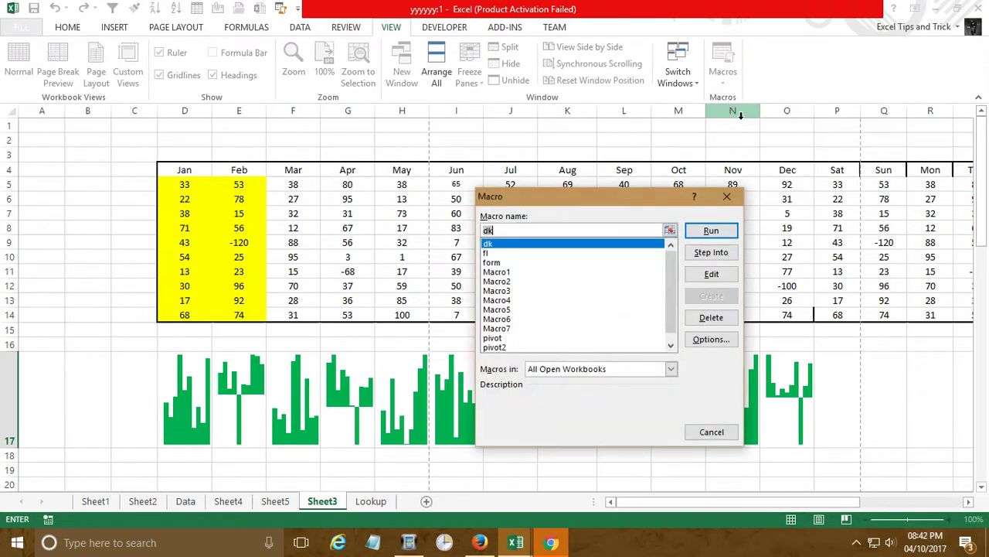
left_click_drag(672, 260, 674, 320)
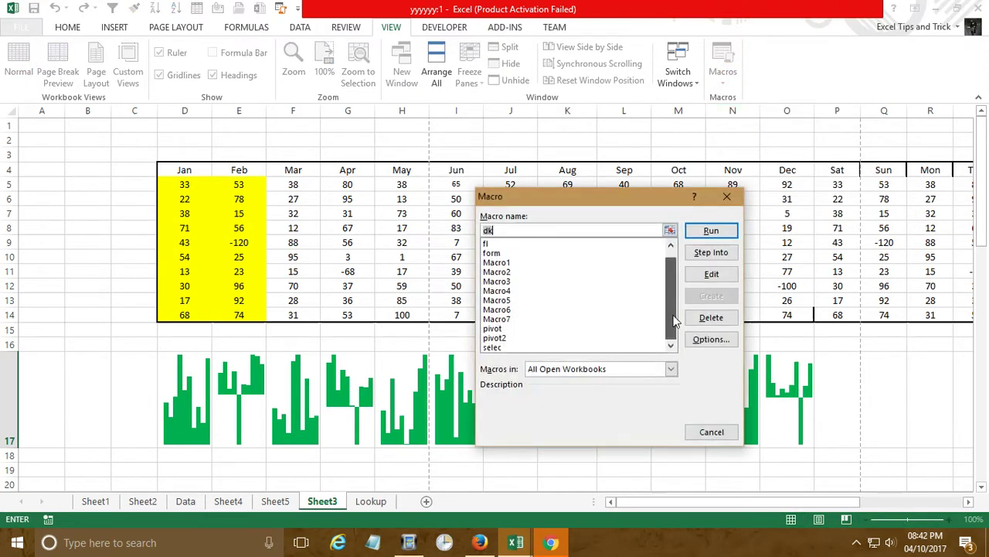
left_click(530, 347)
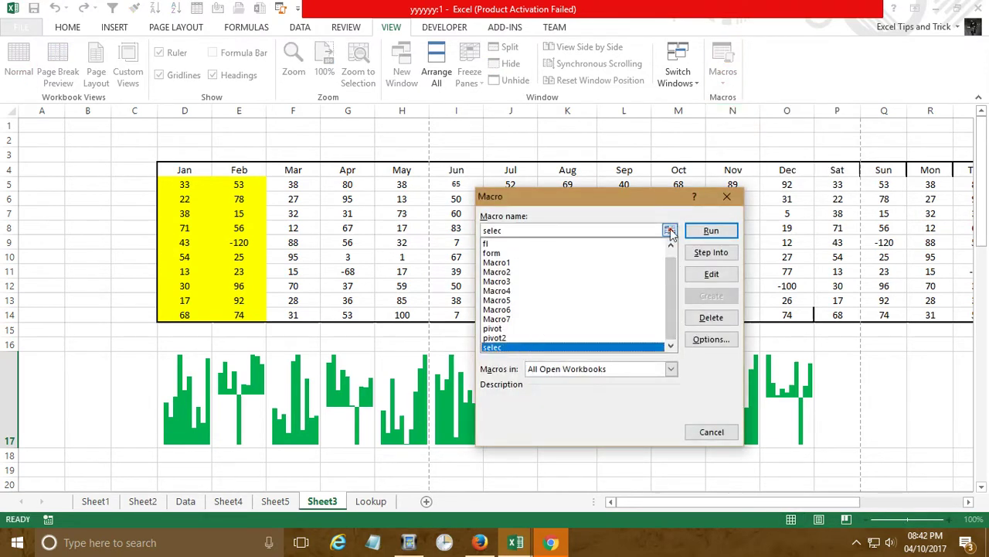
left_click(732, 198)
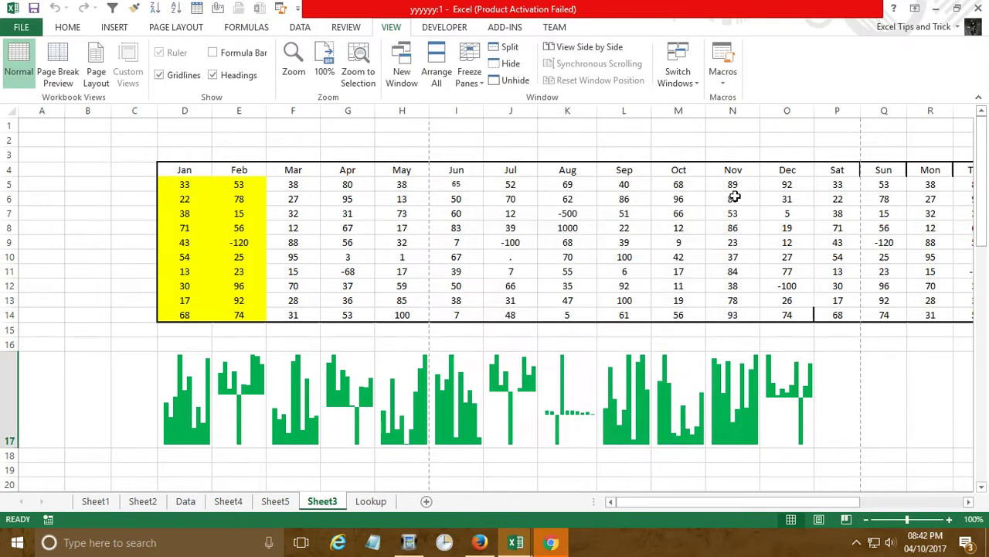
left_click(730, 80)
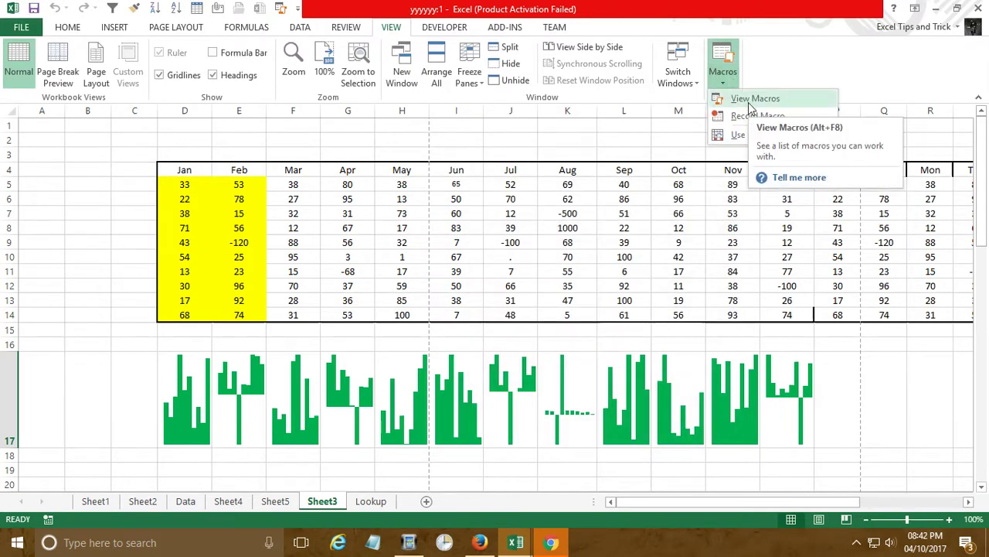
left_click(749, 104)
scroll(665, 313, "down", 1)
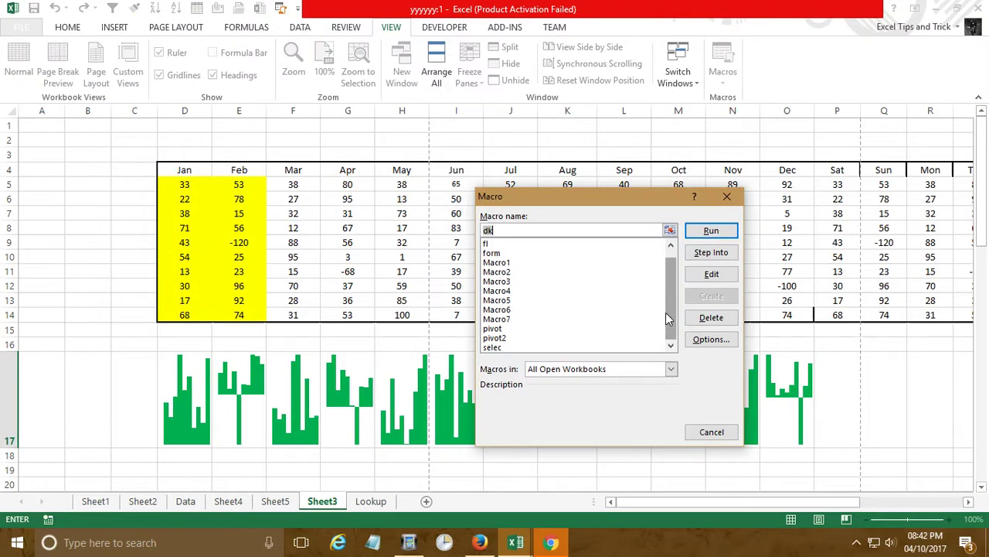
left_click(728, 198)
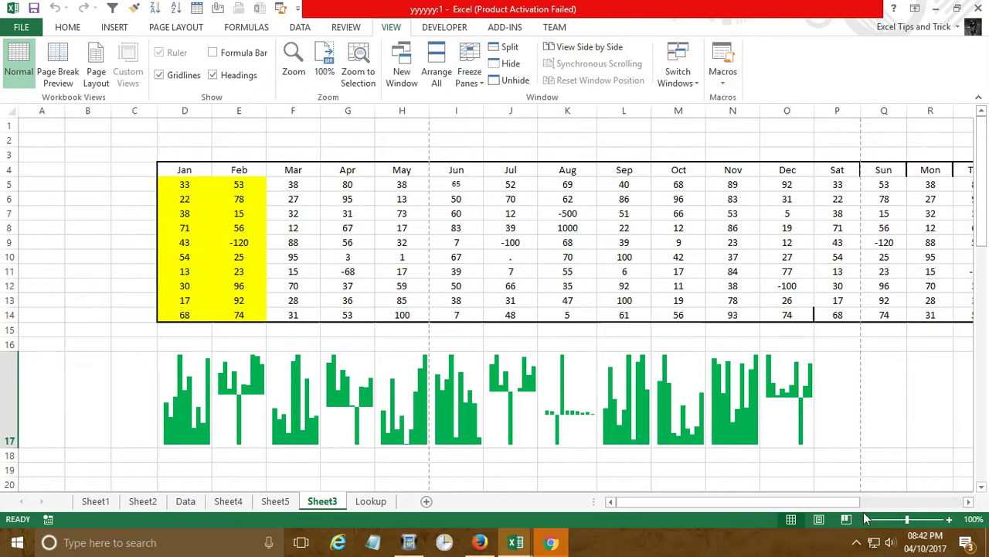
Step: Run the dk macro with Alt+F8, select cell H8, then switch to Easy Video Maker
key("alt+F8")
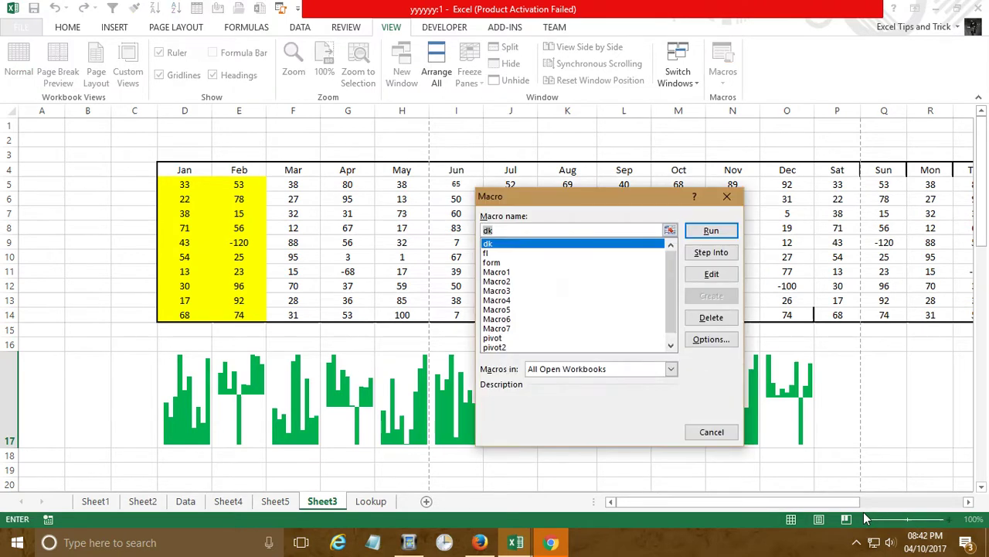
key("Return")
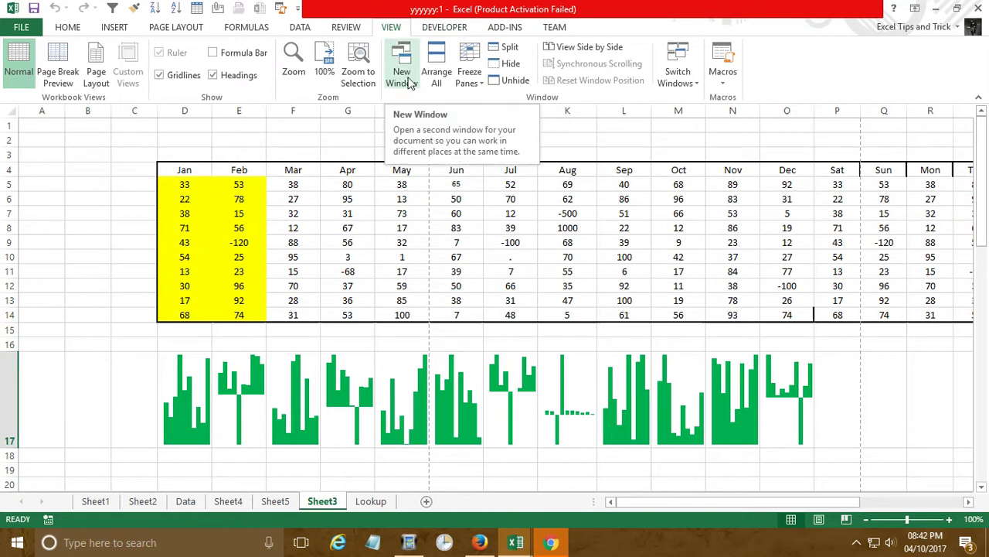
left_click(427, 231)
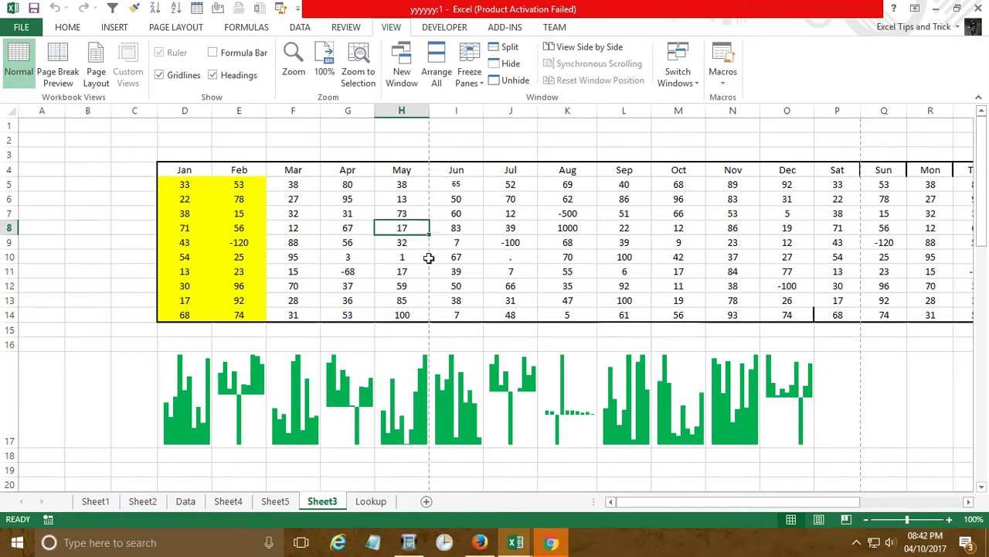
left_click(409, 542)
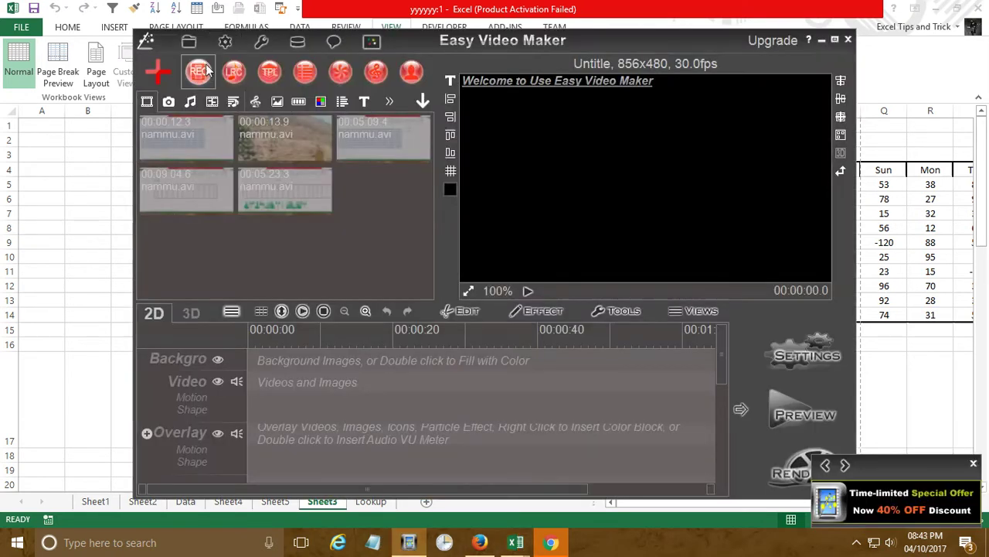